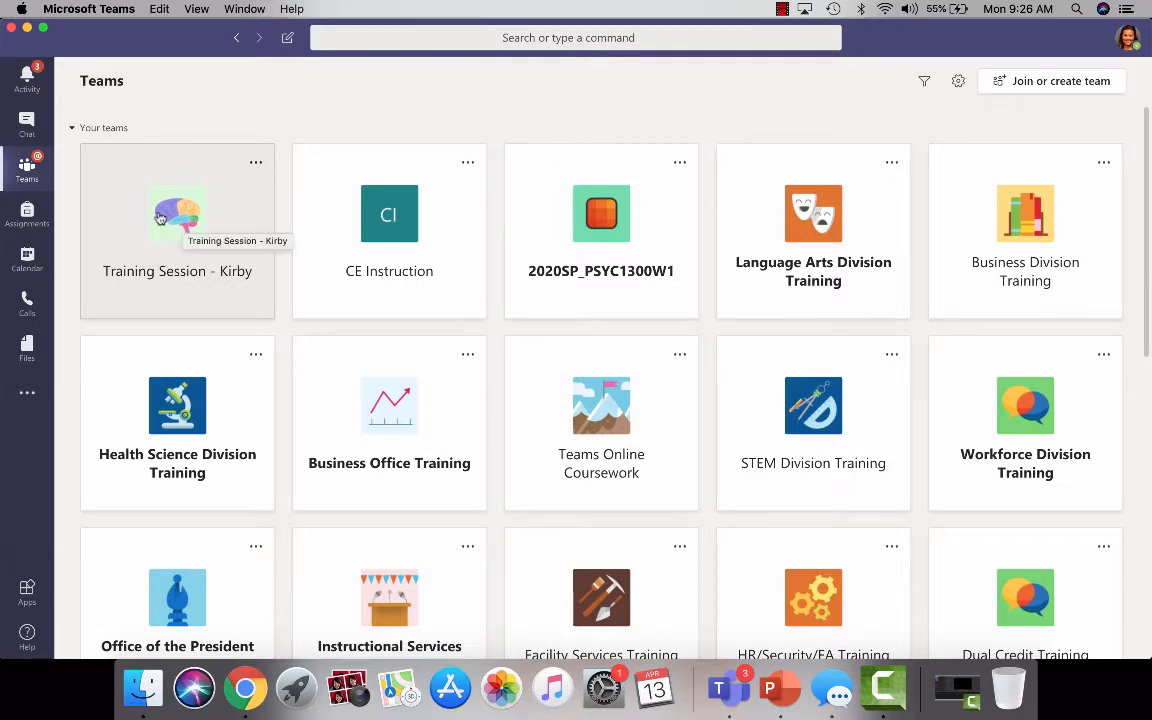
Step: Open the Training Session team's assignments and start a new quiz assignment based on a new form
{"action": "left_click", "coordinate": [160, 217]}
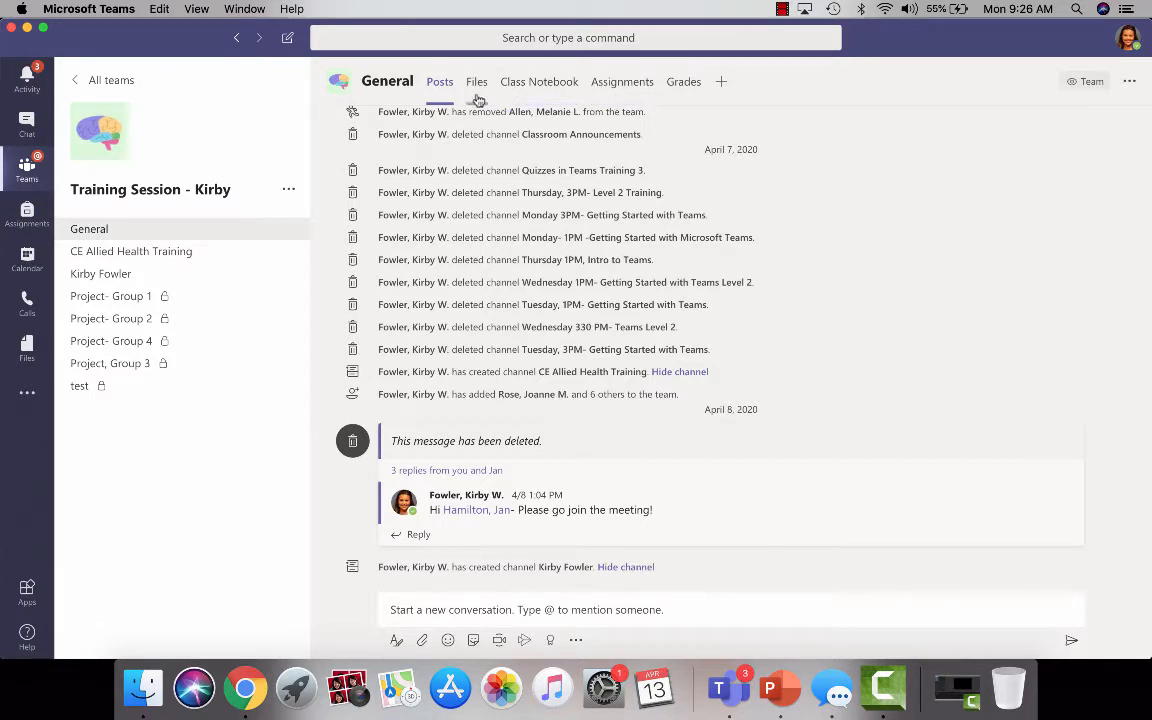
{"action": "left_click", "coordinate": [633, 86]}
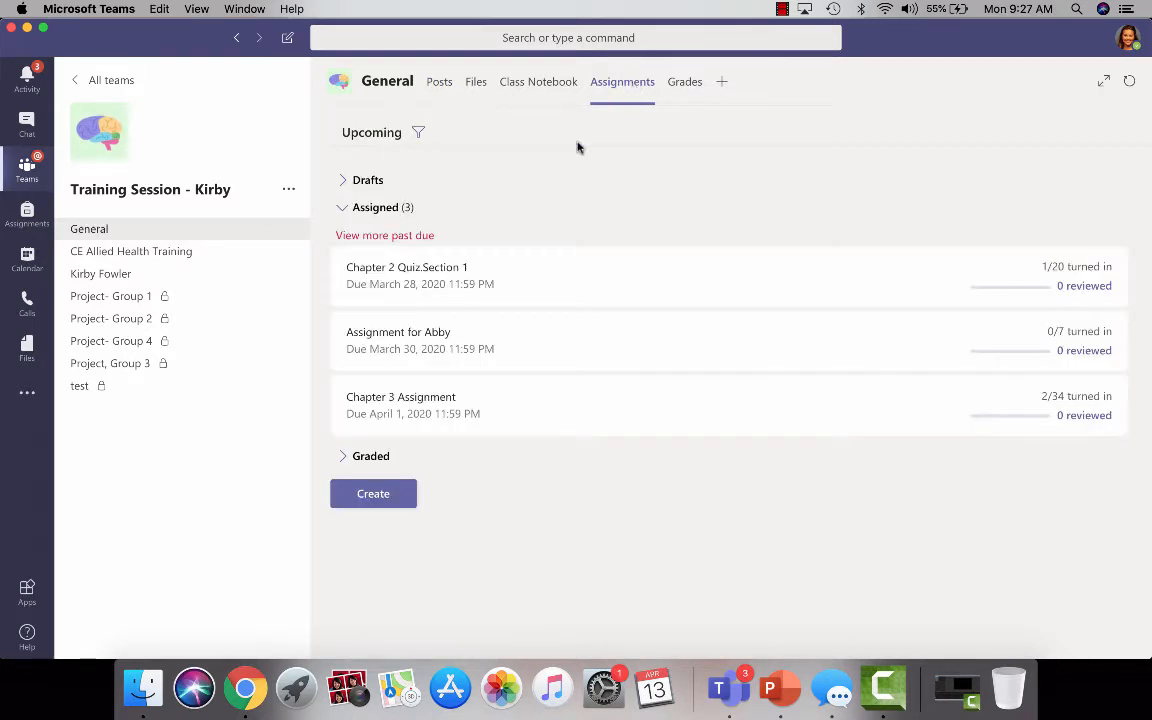
{"action": "left_click", "coordinate": [400, 494]}
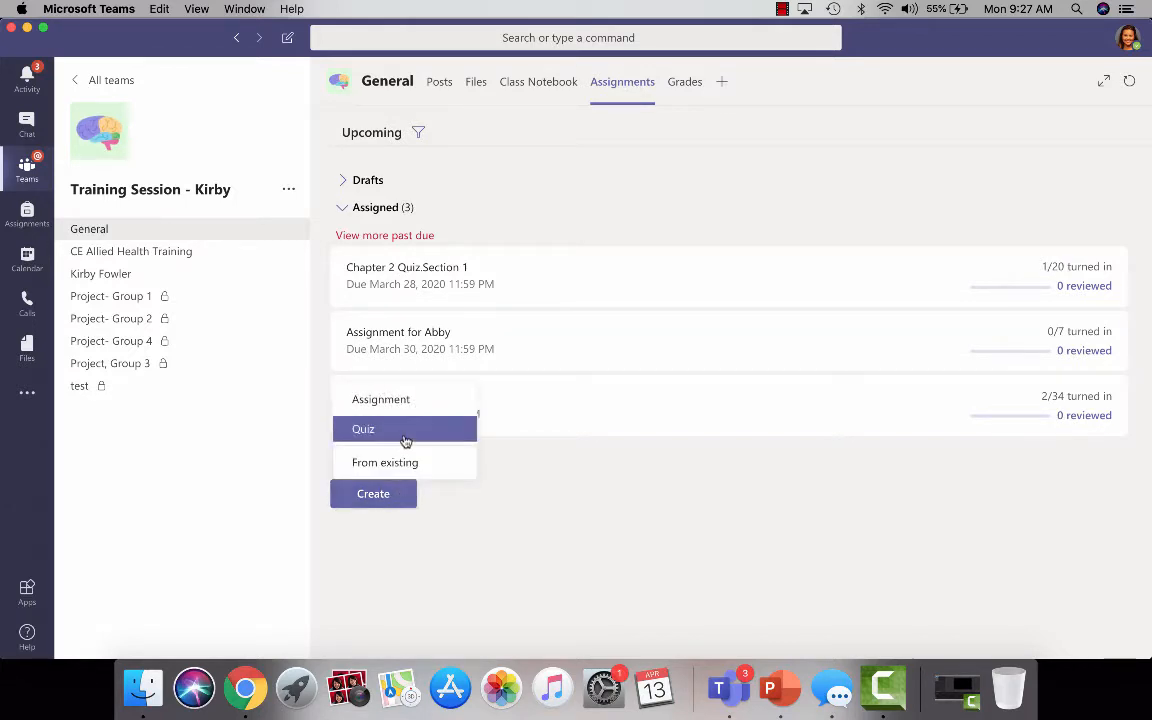
{"action": "left_click", "coordinate": [467, 438]}
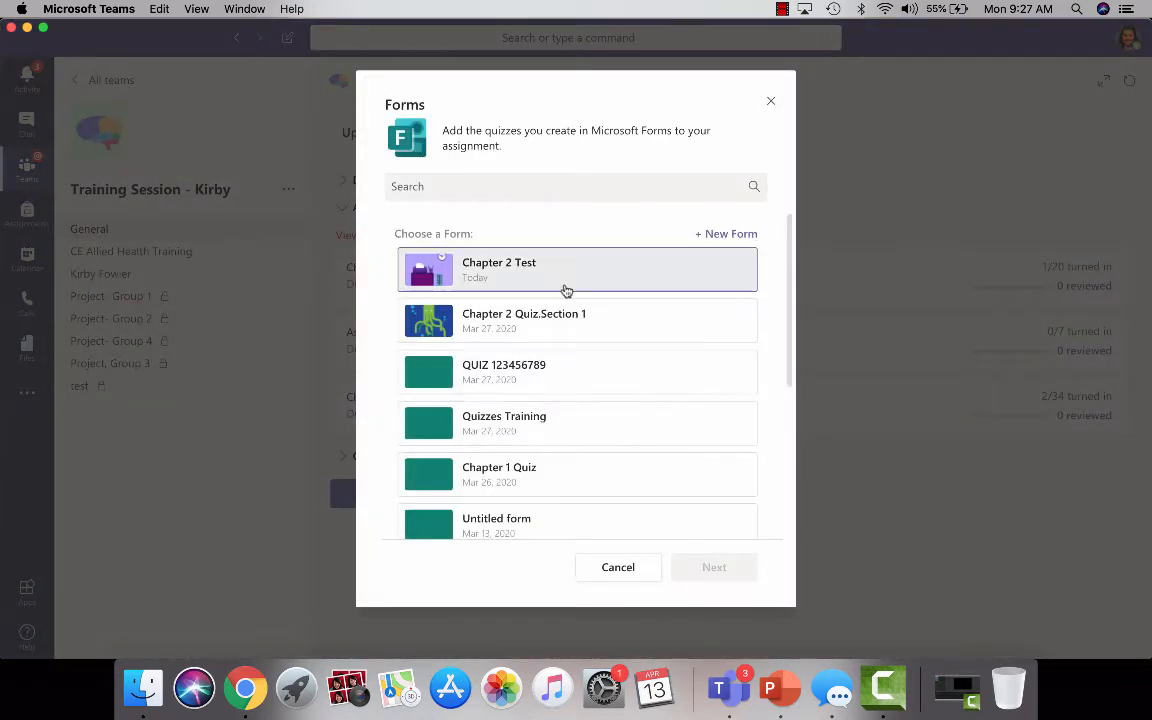
{"action": "left_click", "coordinate": [717, 241]}
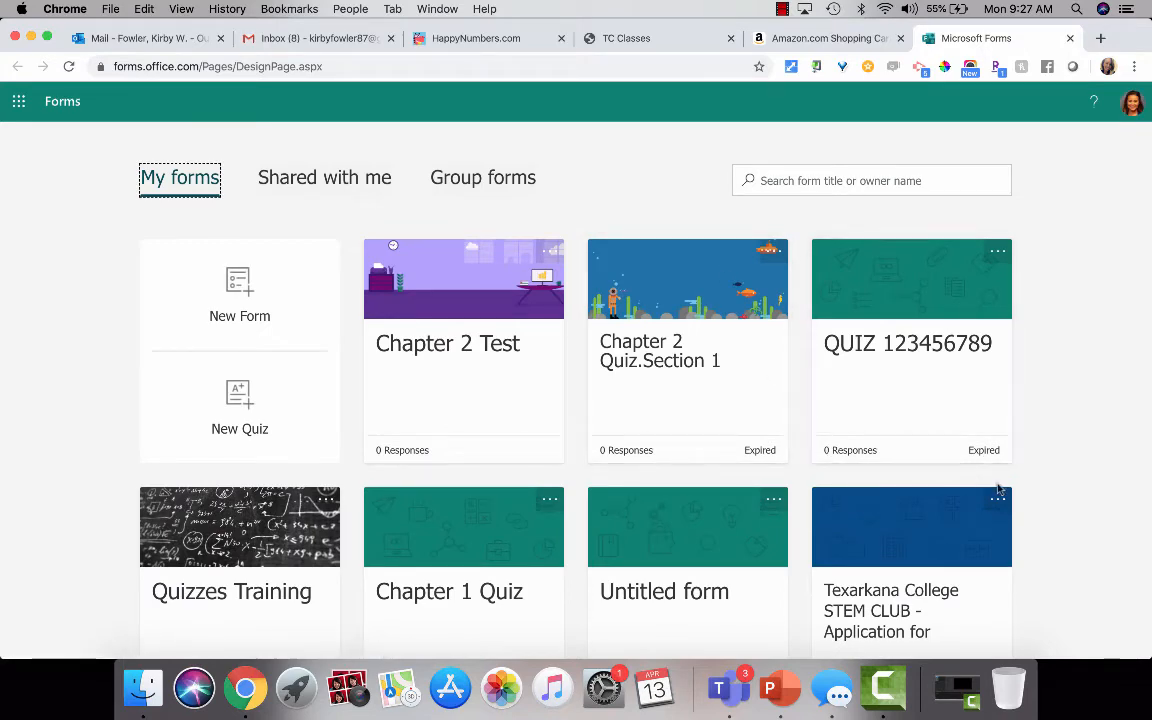
Step: Create a new quiz in Microsoft Forms and title it "Training Quiz 1"
{"action": "scroll", "coordinate": [1071, 284], "scroll_direction": "down", "scroll_amount": 1}
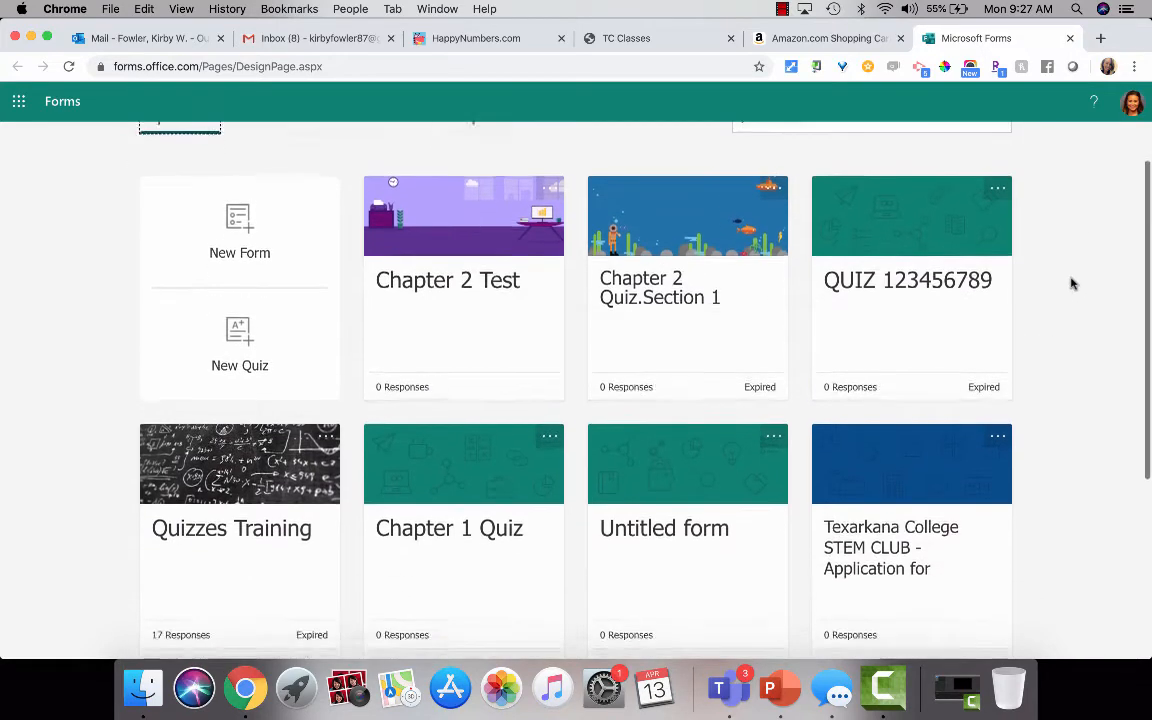
{"action": "scroll", "coordinate": [1071, 284], "scroll_direction": "up", "scroll_amount": 1}
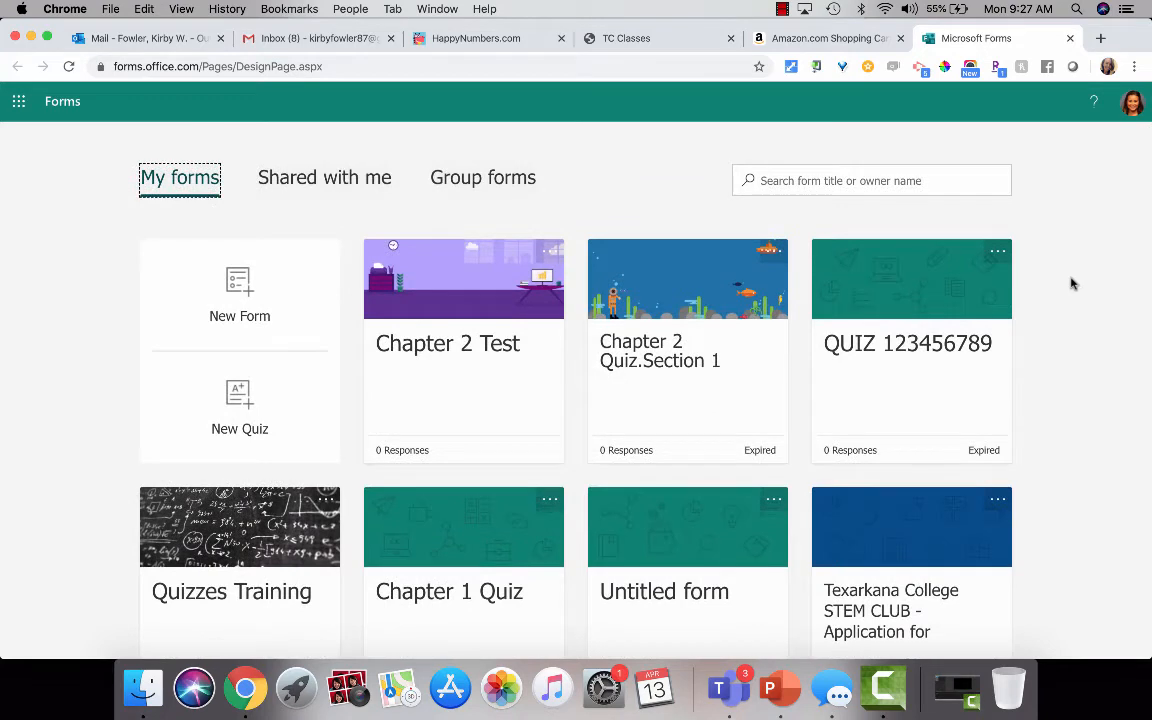
{"action": "left_click", "coordinate": [281, 413]}
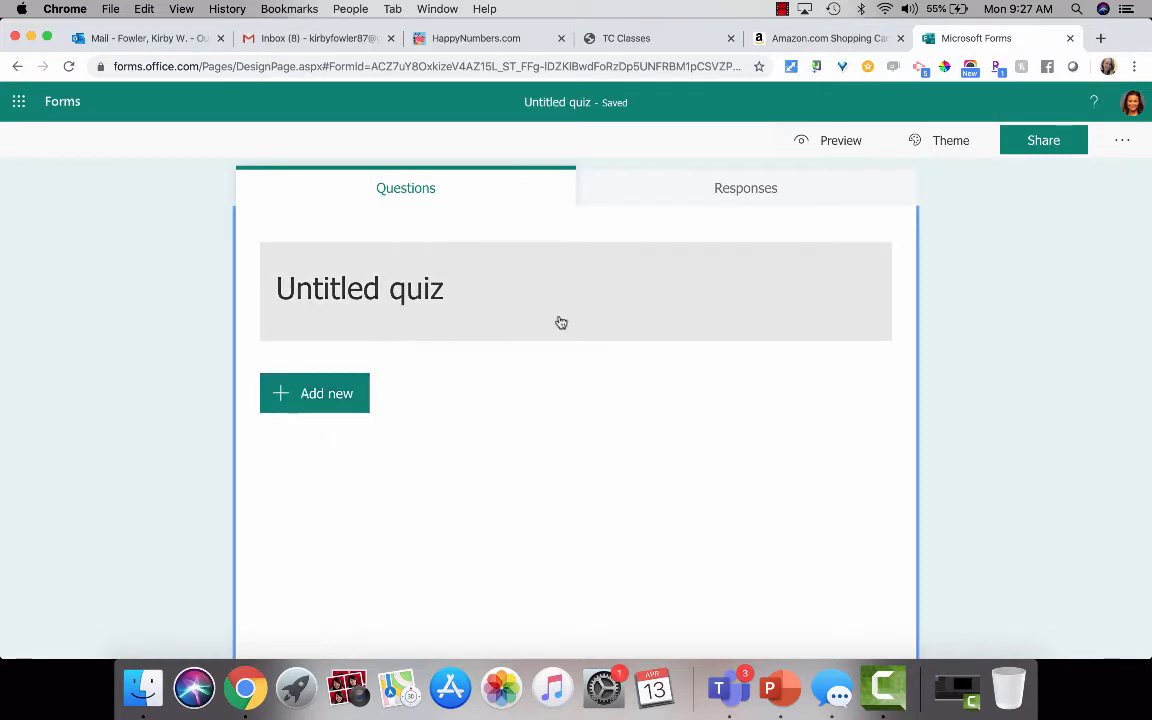
{"action": "left_click", "coordinate": [591, 314]}
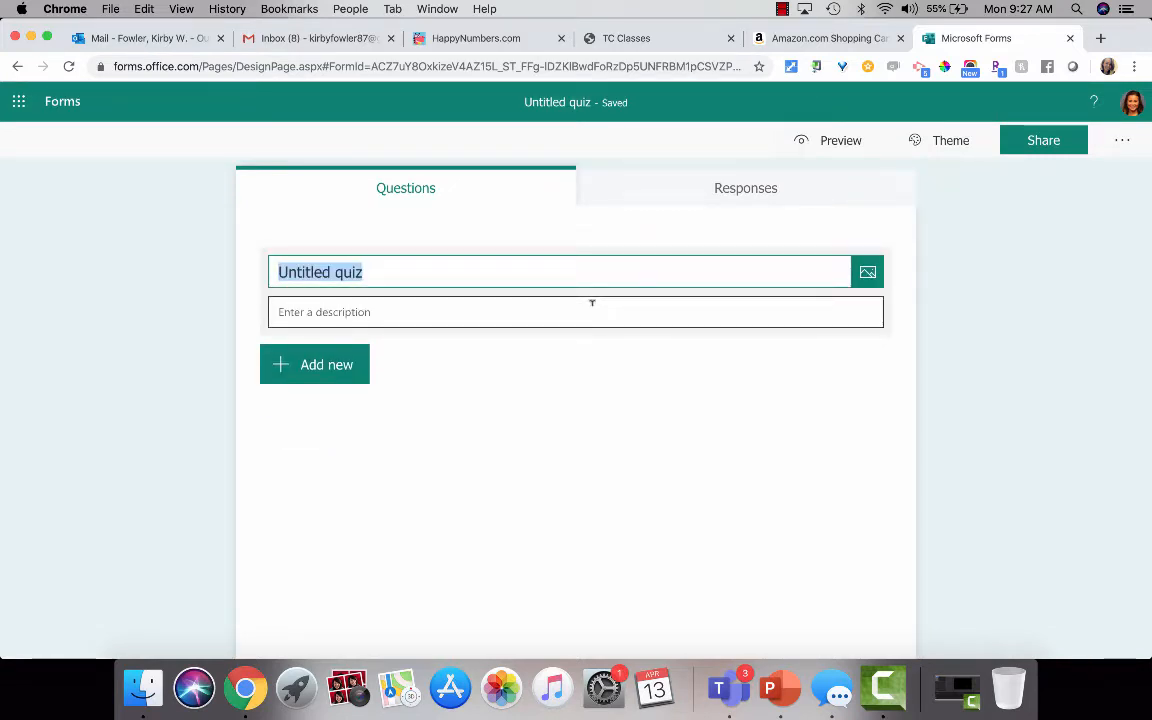
{"action": "type", "text": "Trainign"}
{"action": "key", "text": "BackSpace"}
{"action": "key", "text": "BackSpace"}
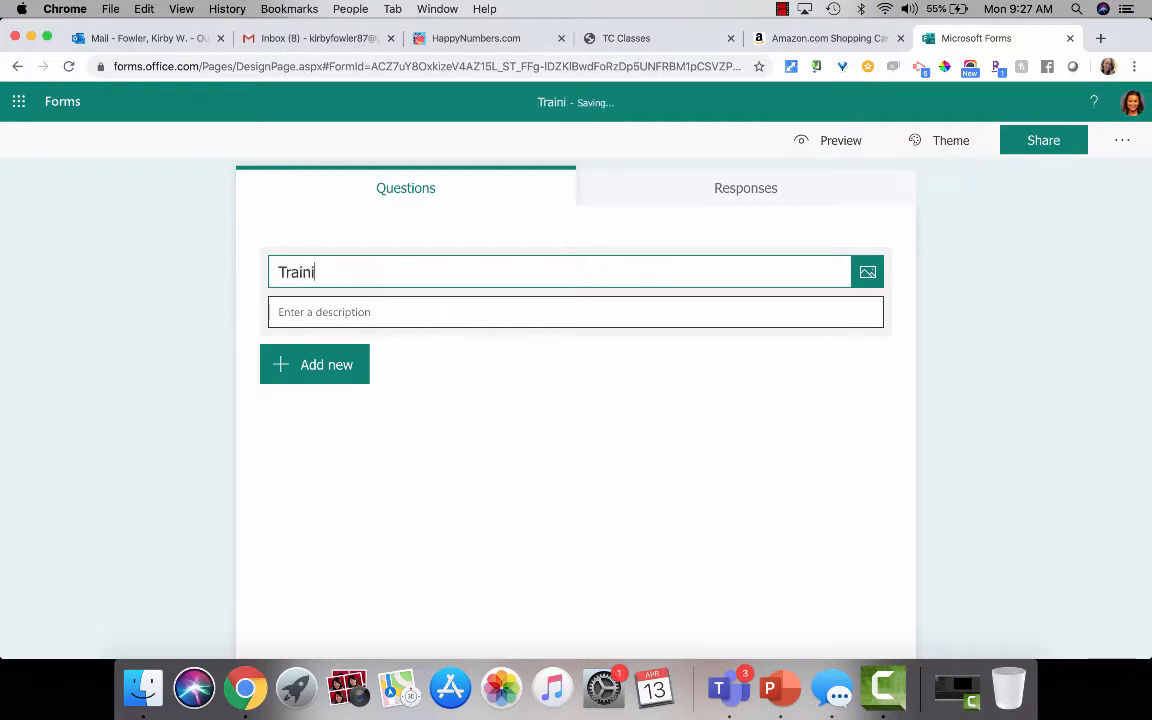
{"action": "type", "text": "ng Quiz"}
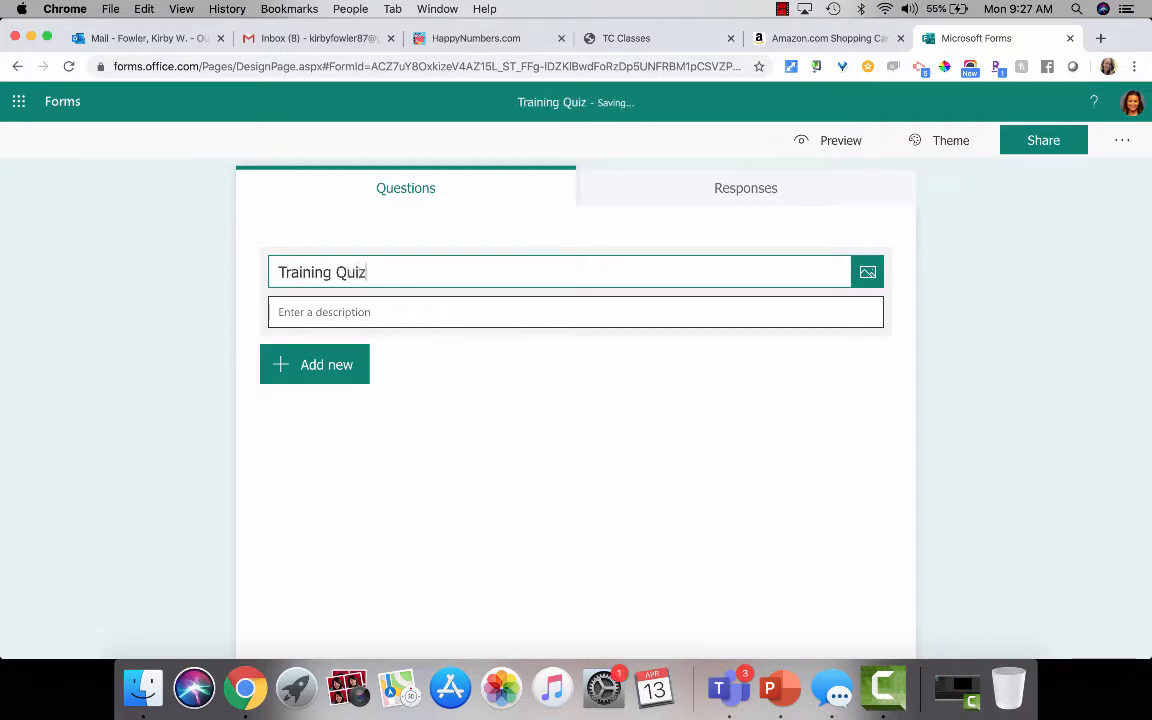
{"action": "type", "text": " 1"}
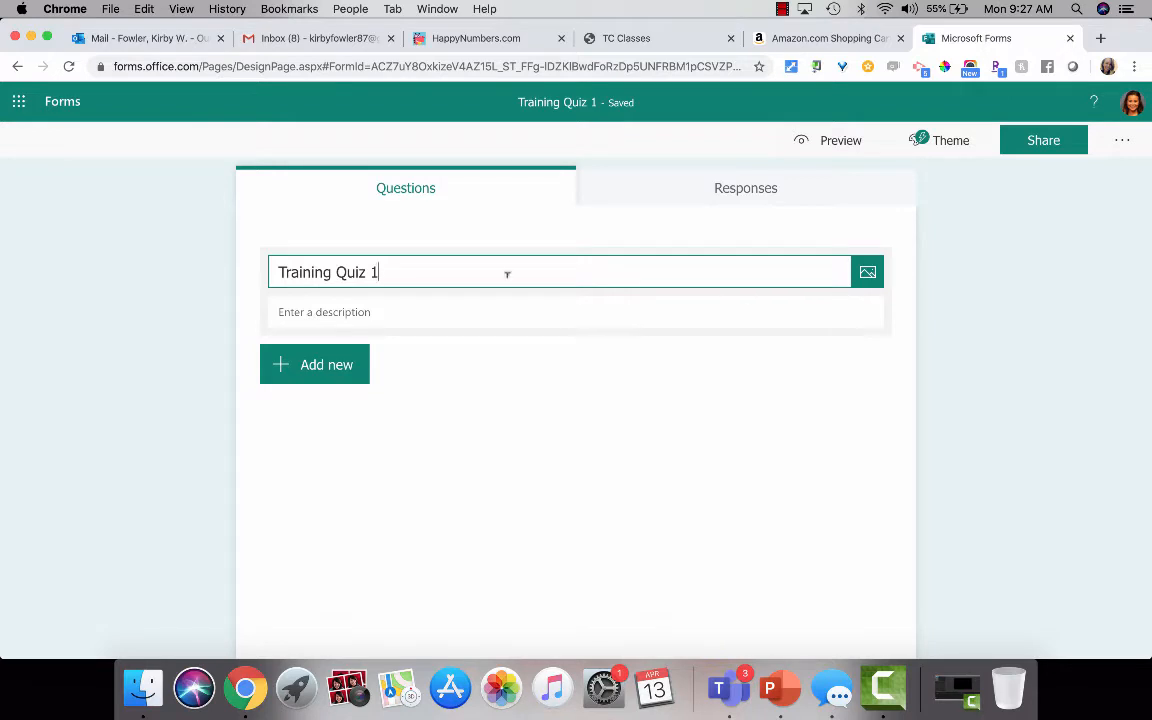
Step: Add a choice question reading "Who was the first president of the United States of America?"
{"action": "left_click", "coordinate": [333, 364]}
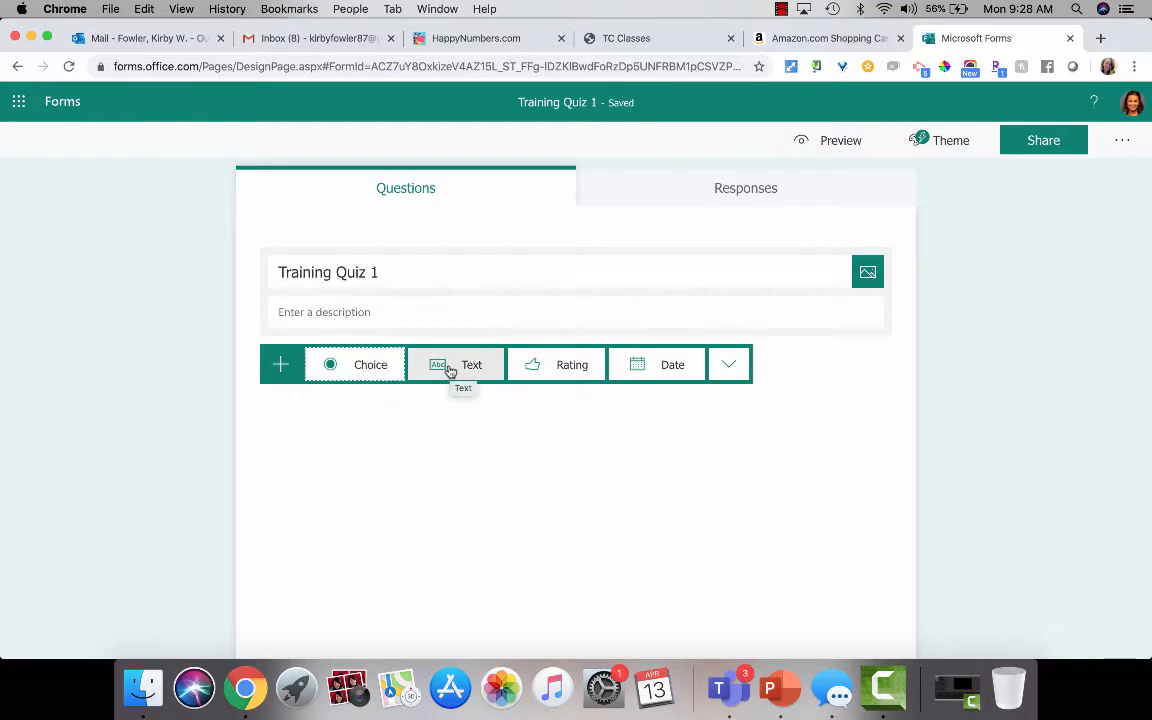
{"action": "left_click", "coordinate": [390, 364]}
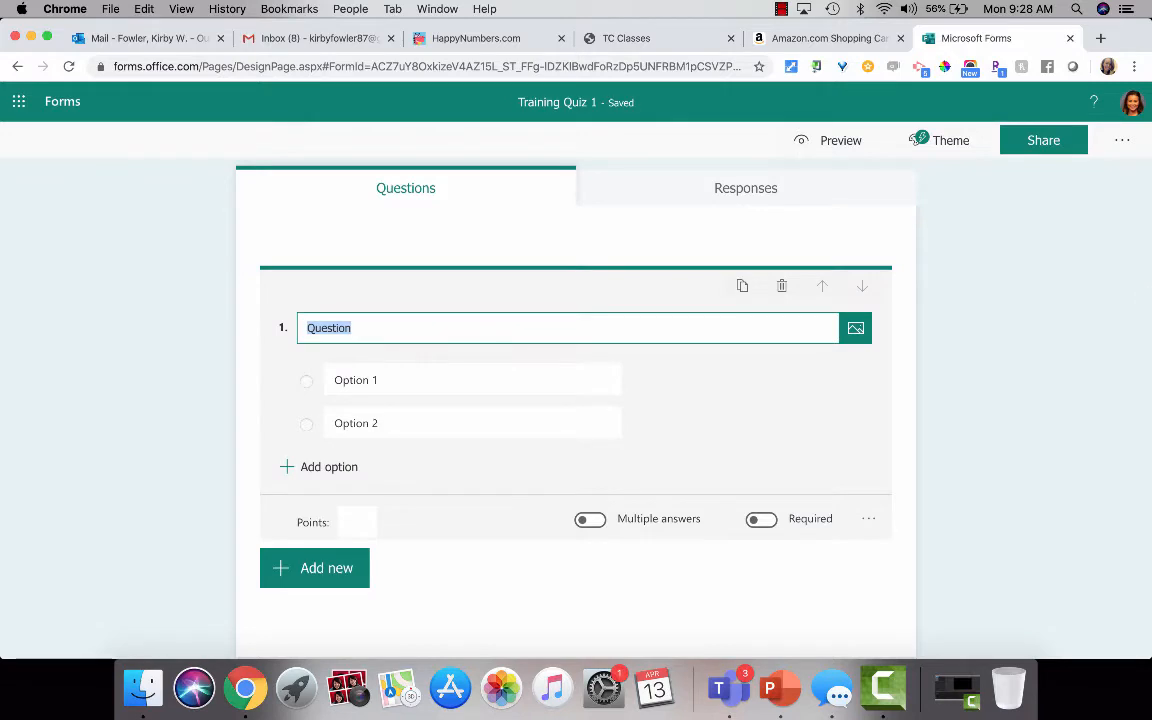
{"action": "type", "text": "Who was th"}
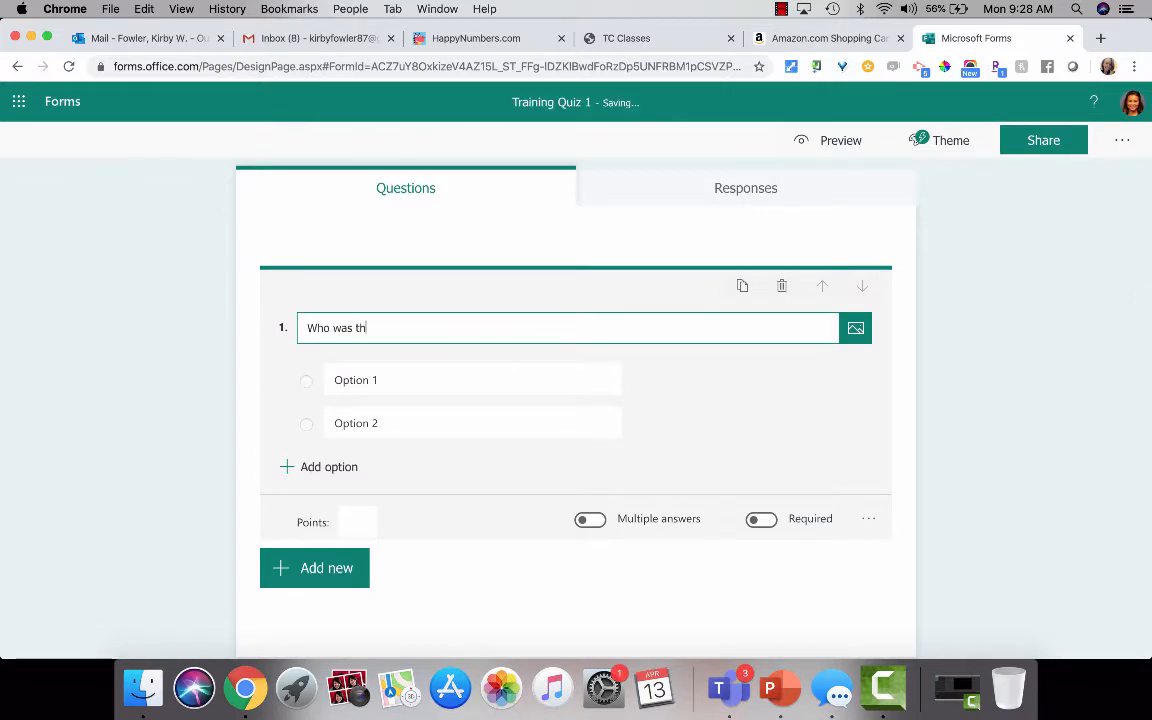
{"action": "type", "text": "e first president of the"}
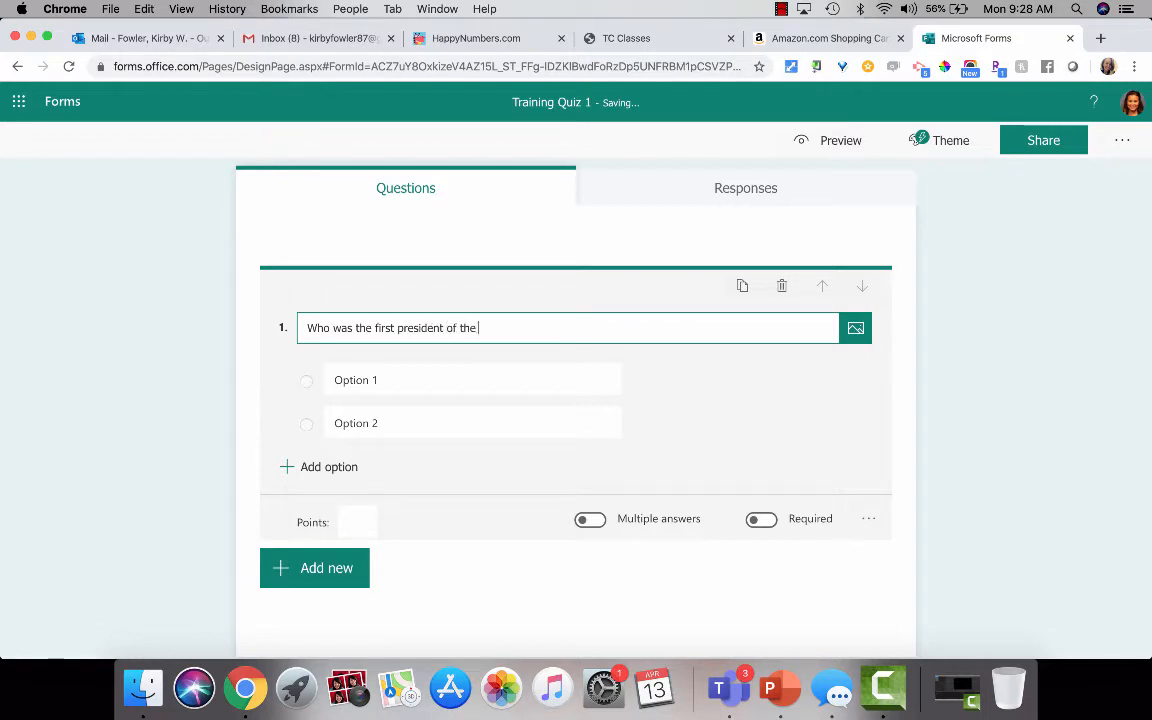
{"action": "type", "text": " United Sa"}
{"action": "key", "text": "BackSpace"}
{"action": "type", "text": "t"}
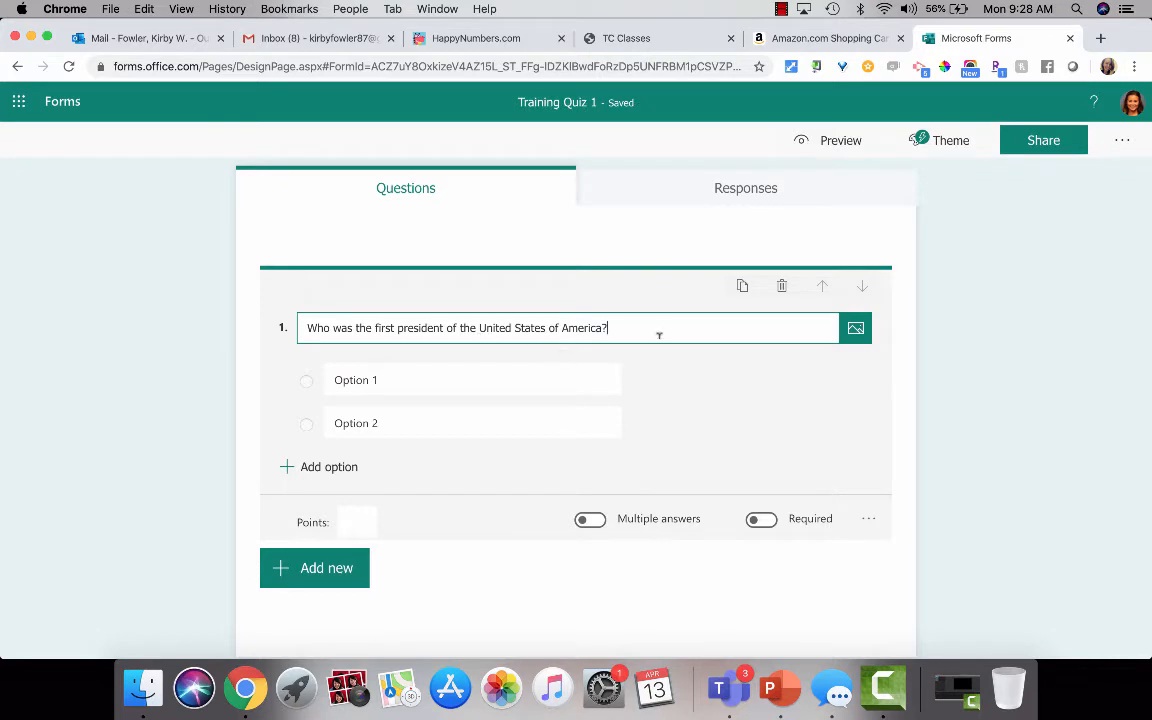
Step: Set the question's first answer option to "George Washington"
{"action": "left_click", "coordinate": [564, 386]}
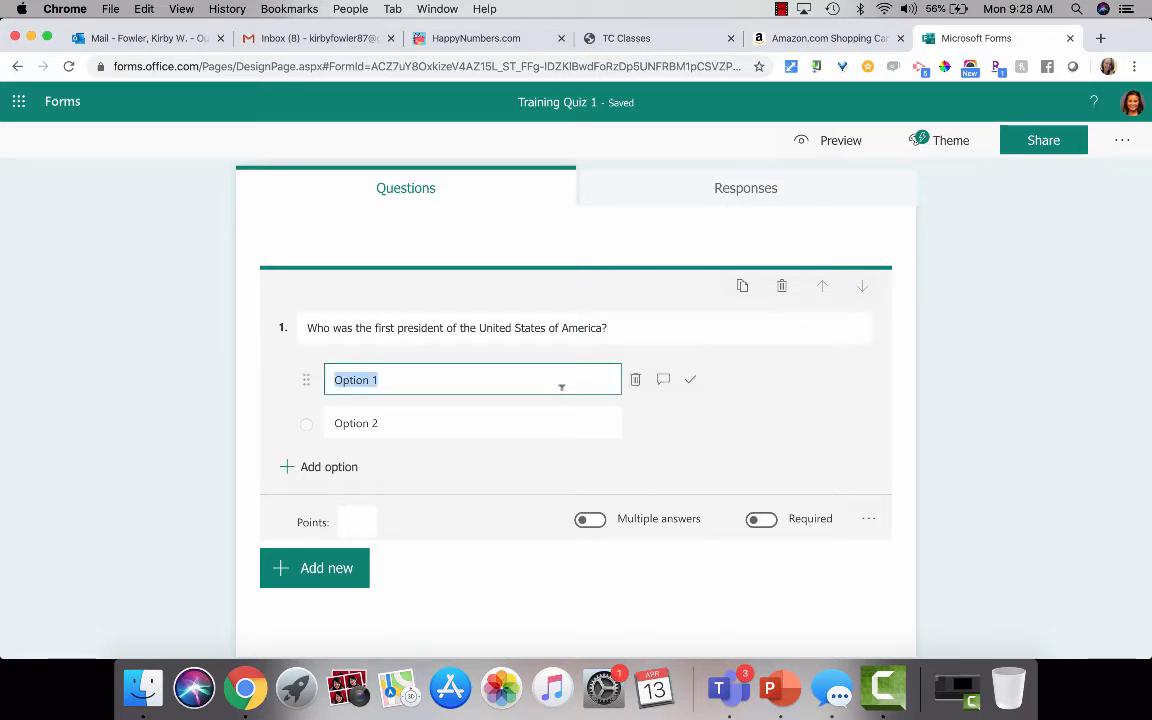
{"action": "type", "text": "George WaS"}
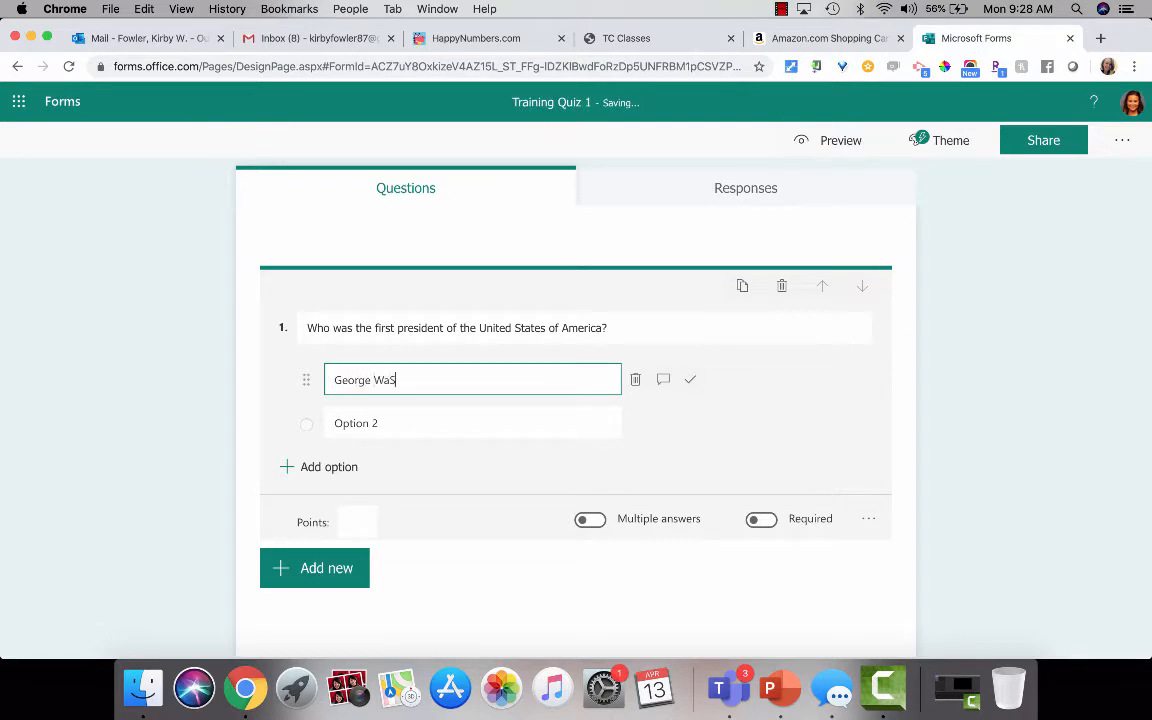
{"action": "type", "text": "HIN"}
{"action": "key", "text": "BackSpace"}
{"action": "key", "text": "BackSpace"}
{"action": "key", "text": "BackSpace"}
{"action": "key", "text": "BackSpace"}
{"action": "type", "text": "ashington"}
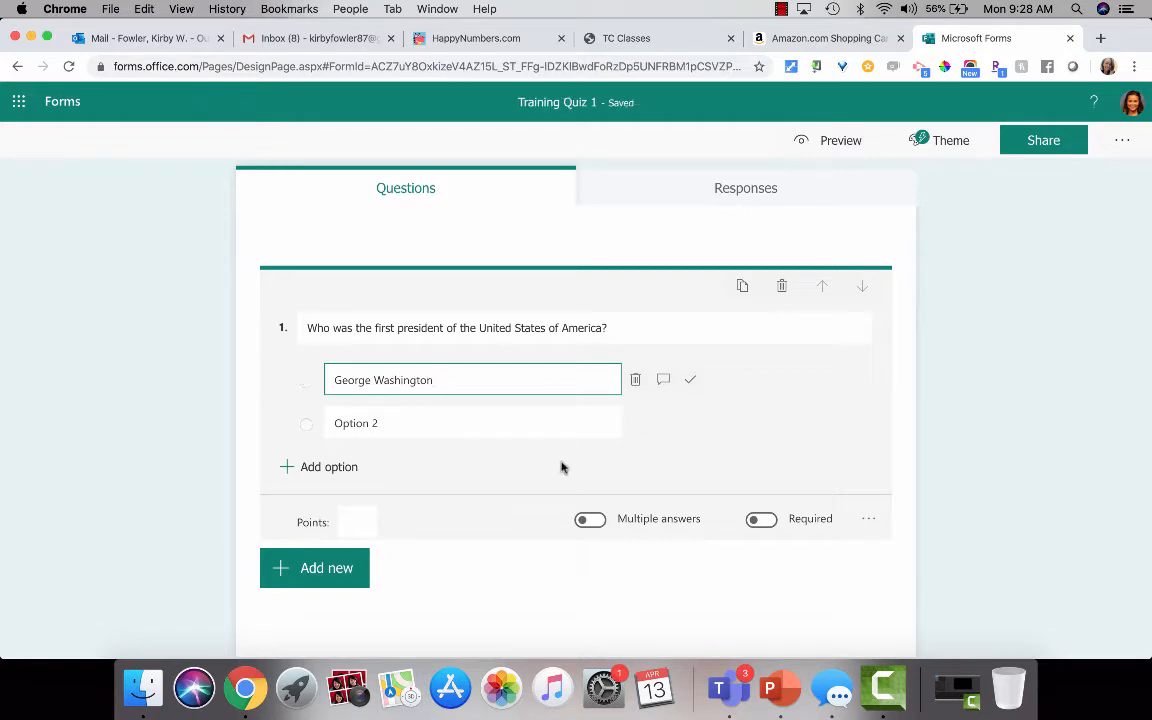
Step: Set the second answer option to "Thomas Jefferson" and add a third option, "John Adams"
{"action": "left_click", "coordinate": [510, 414]}
{"action": "type", "text": "T"}
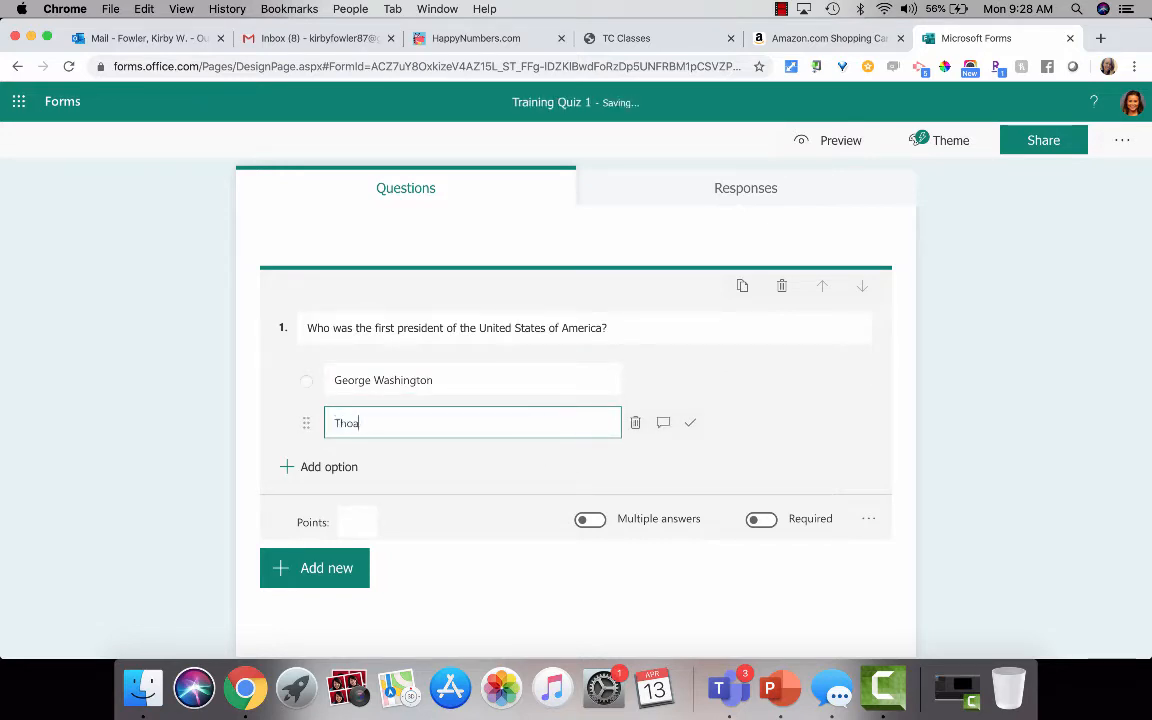
{"action": "type", "text": "homas Jefferson"}
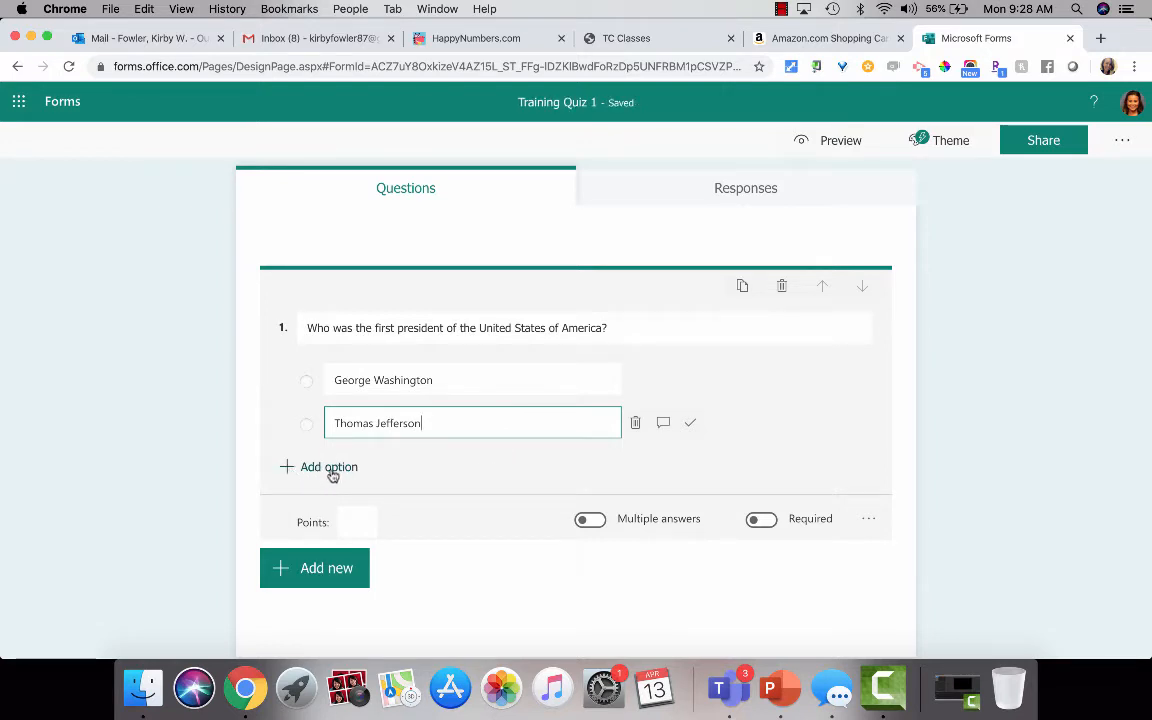
{"action": "left_click", "coordinate": [337, 470]}
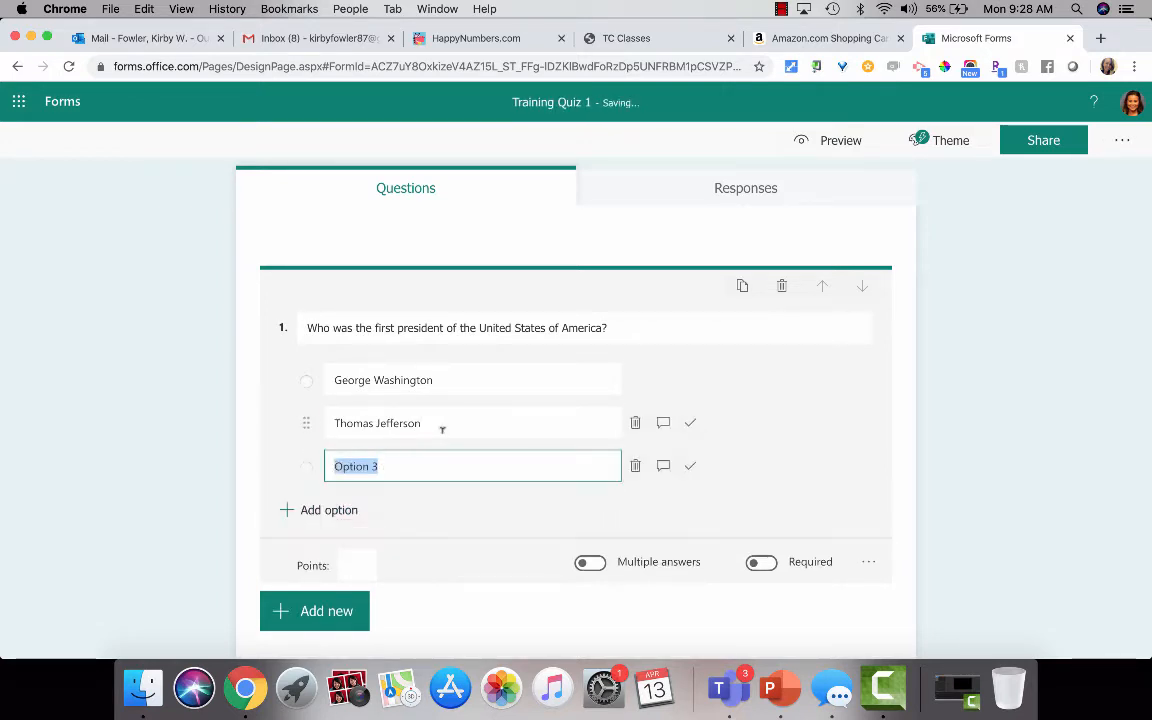
{"action": "type", "text": "Jh"}
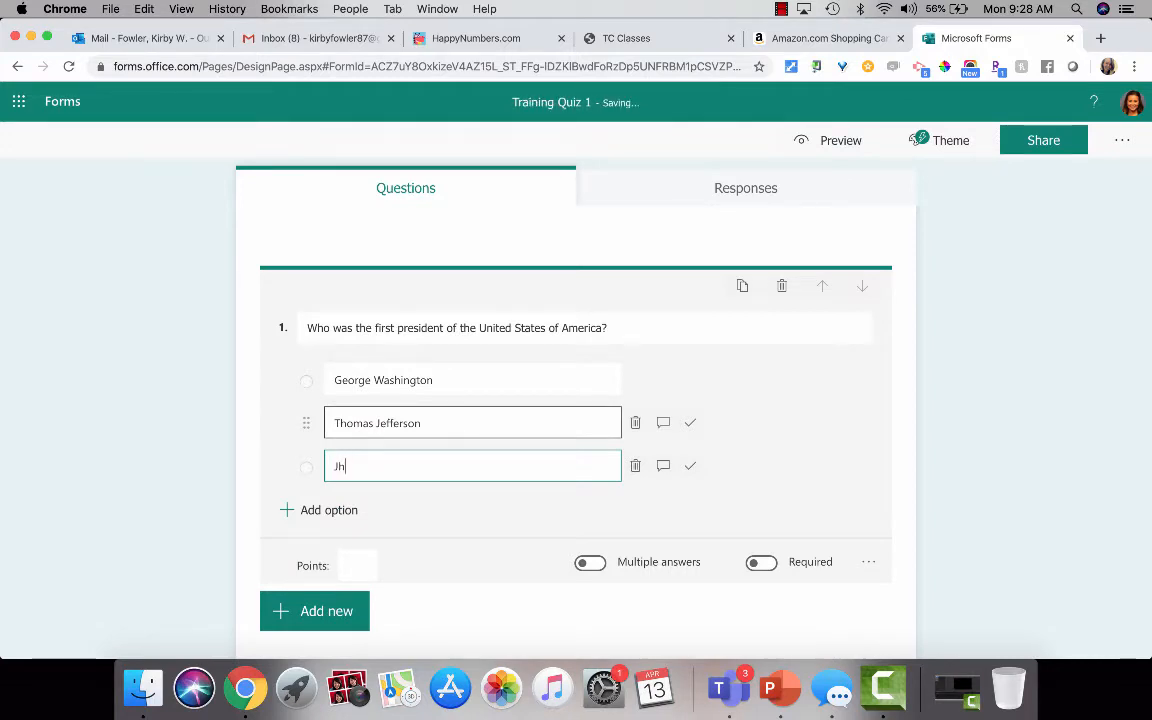
{"action": "key", "text": "BackSpace"}
{"action": "key", "text": "BackSpace"}
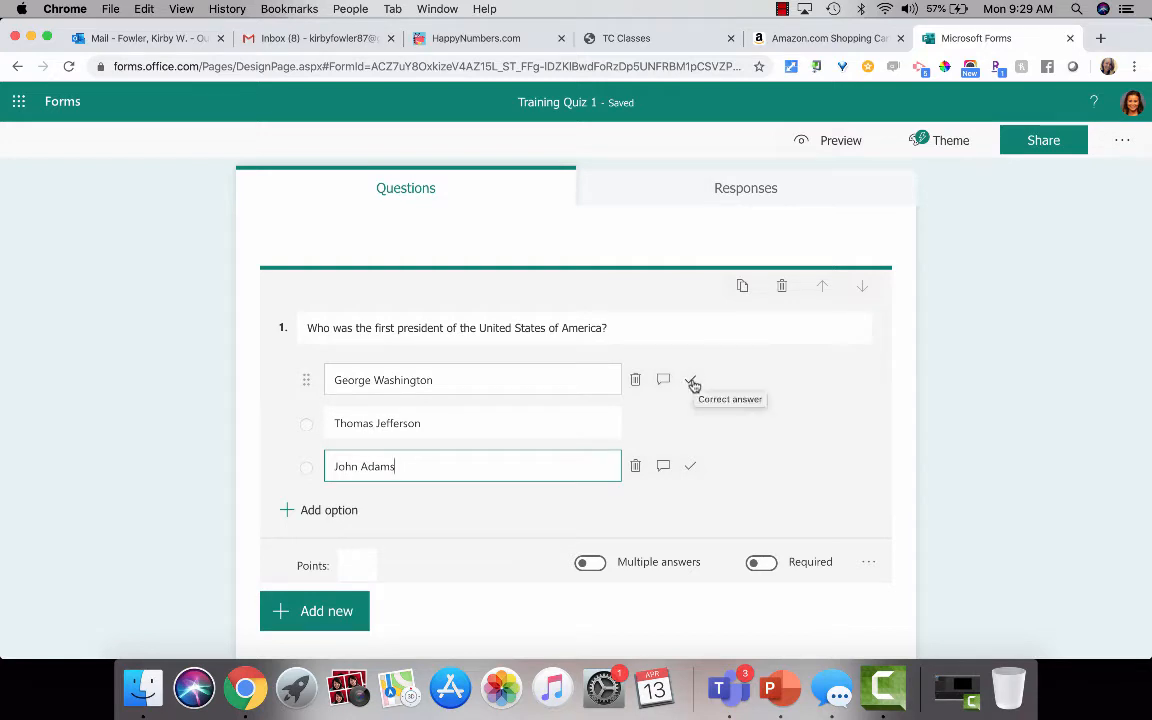
Step: Mark George Washington as the correct answer and make the question required
{"action": "left_click", "coordinate": [692, 382]}
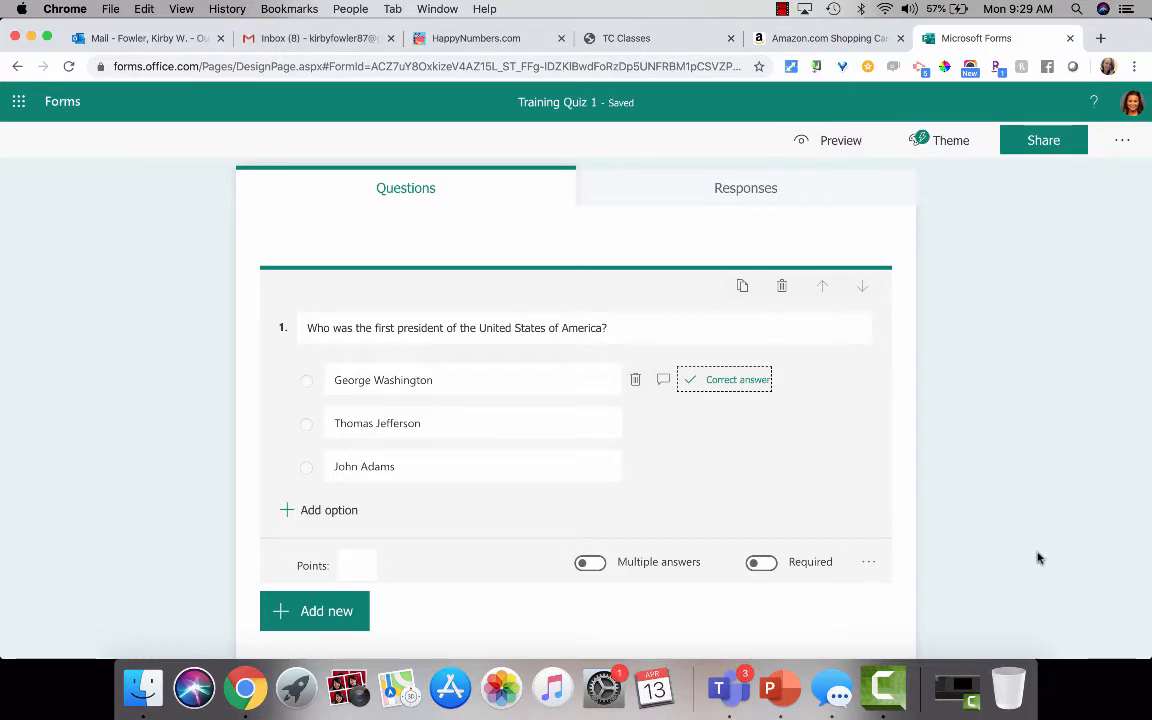
{"action": "left_click", "coordinate": [760, 564]}
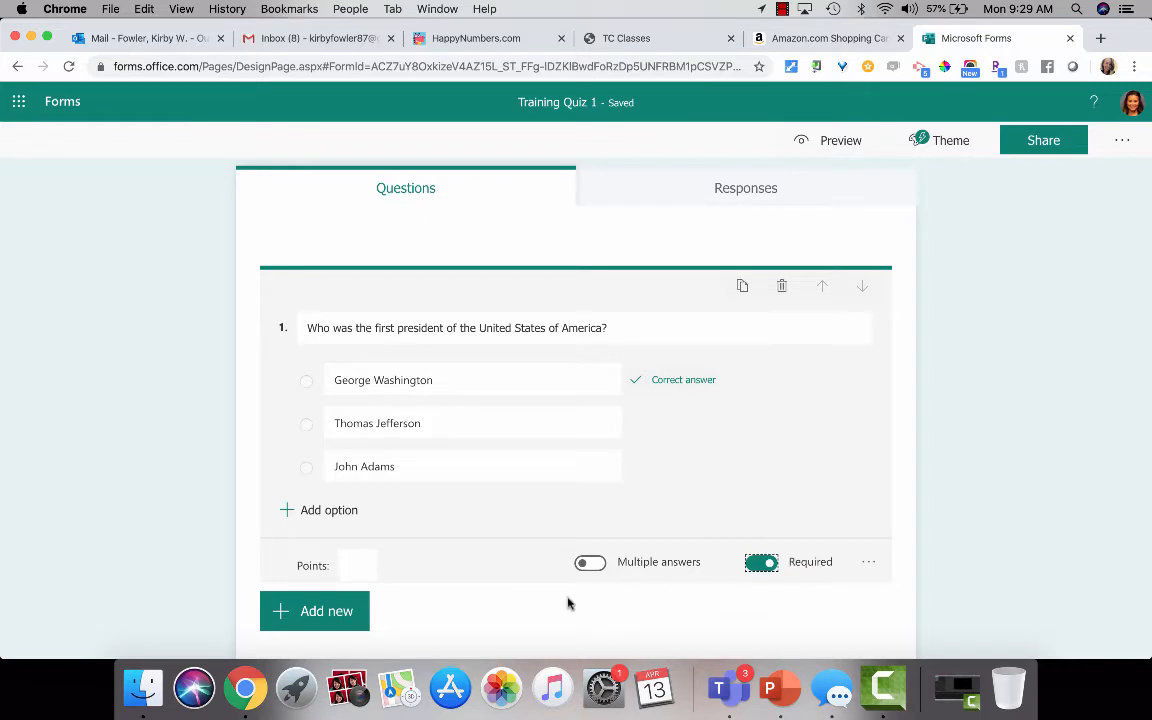
Step: Assign 5 points to the president question and close its editor
{"action": "scroll", "coordinate": [569, 602], "scroll_direction": "up", "scroll_amount": 3}
{"action": "scroll", "coordinate": [568, 603], "scroll_direction": "down", "scroll_amount": 4}
{"action": "scroll", "coordinate": [568, 603], "scroll_direction": "down", "scroll_amount": 1}
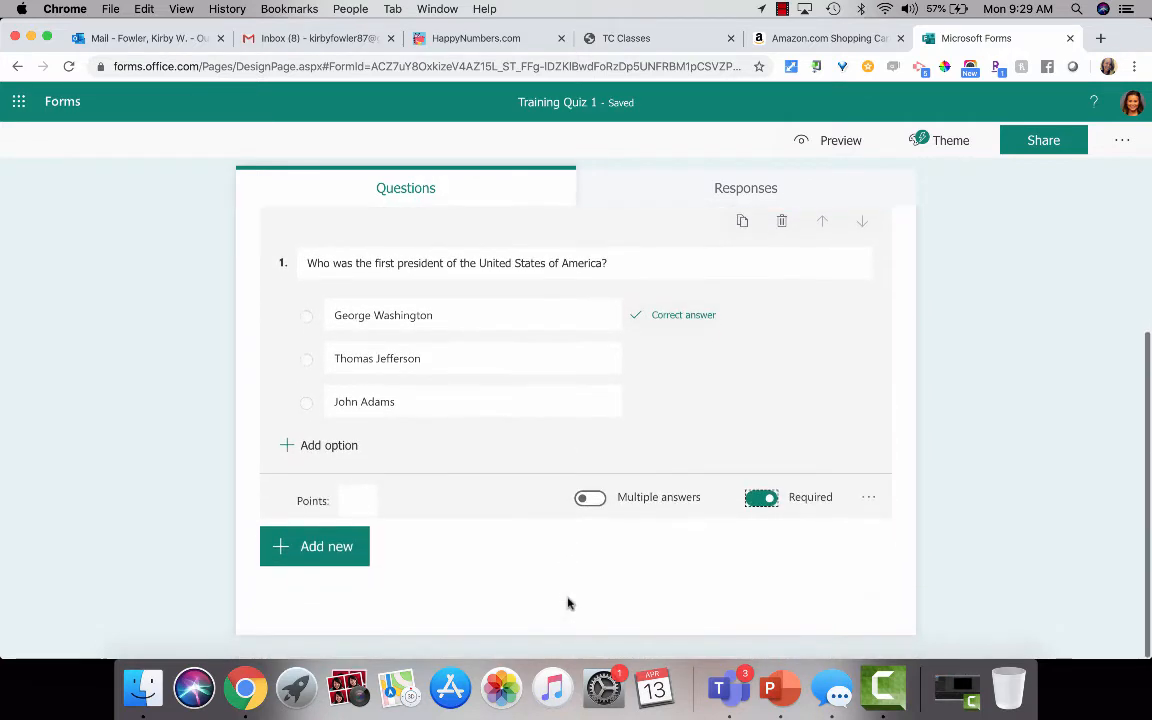
{"action": "left_click", "coordinate": [361, 500]}
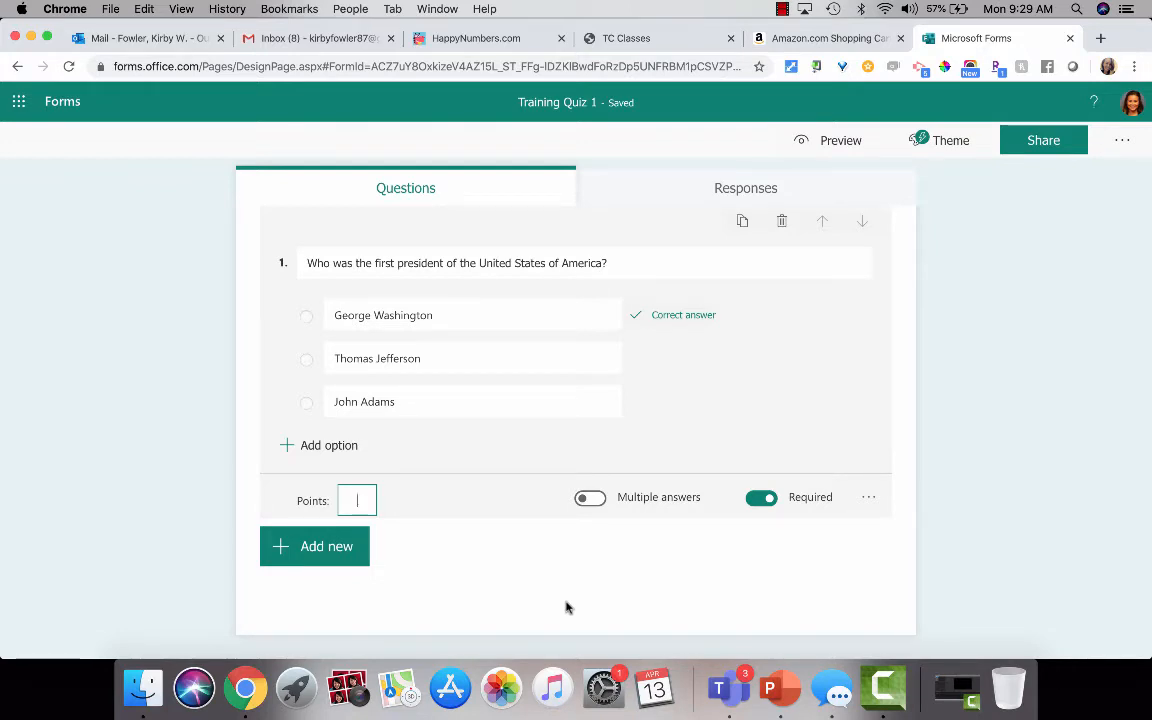
{"action": "type", "text": "5"}
{"action": "left_click", "coordinate": [959, 517]}
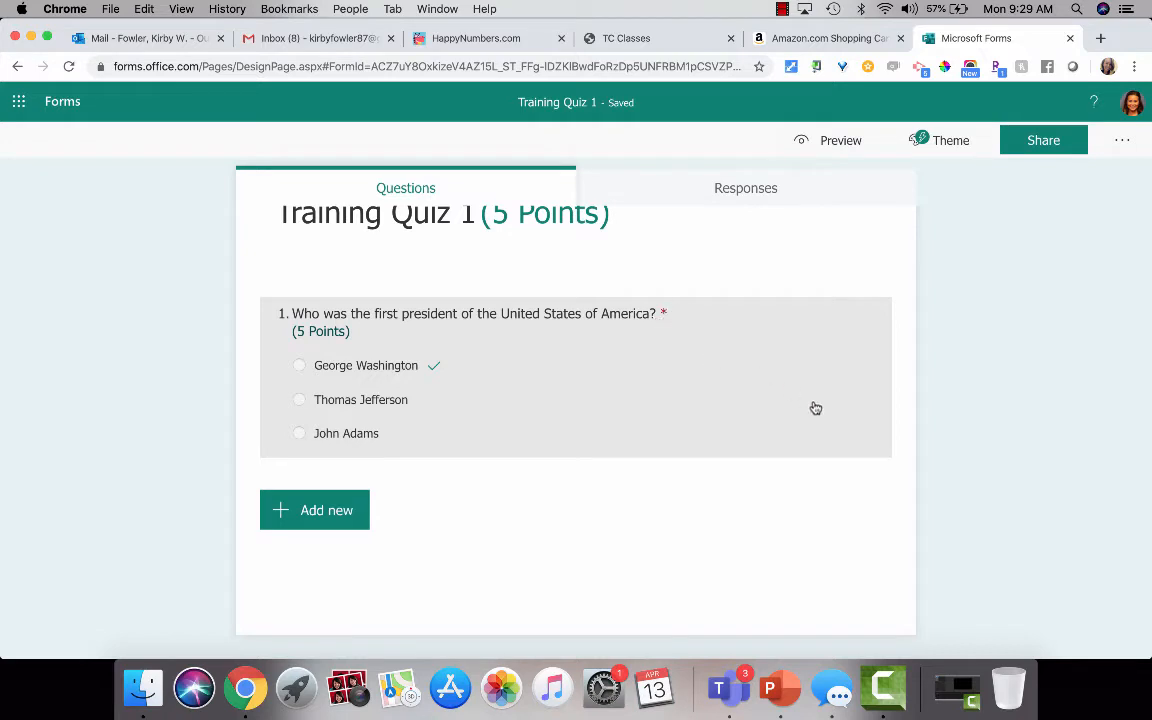
Step: Reopen the president question and review its additional settings, such as shuffling options, without changing them
{"action": "scroll", "coordinate": [843, 441], "scroll_direction": "up", "scroll_amount": 1}
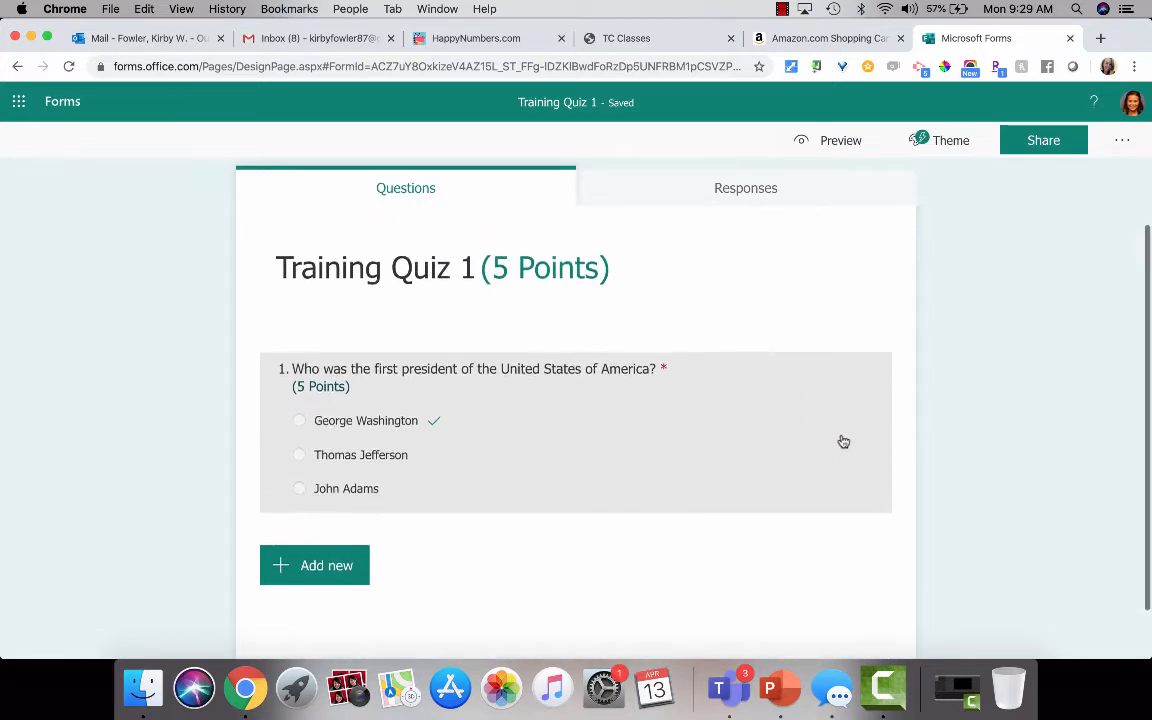
{"action": "scroll", "coordinate": [843, 441], "scroll_direction": "down", "scroll_amount": 1}
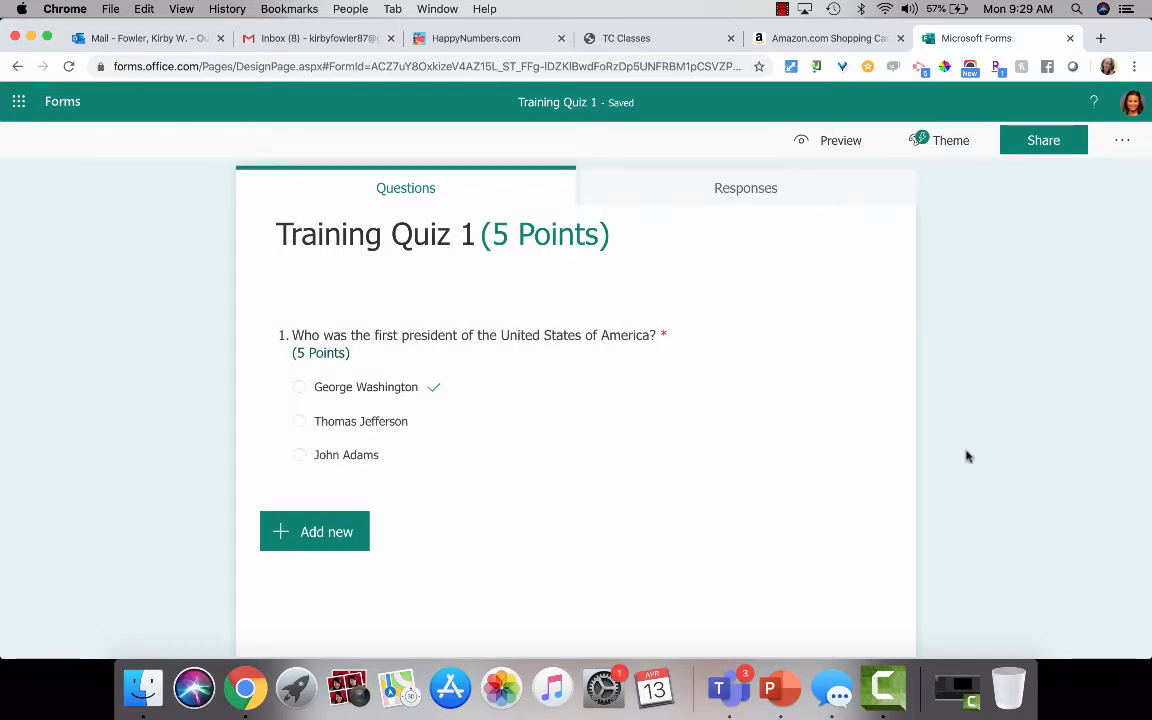
{"action": "left_click", "coordinate": [738, 391]}
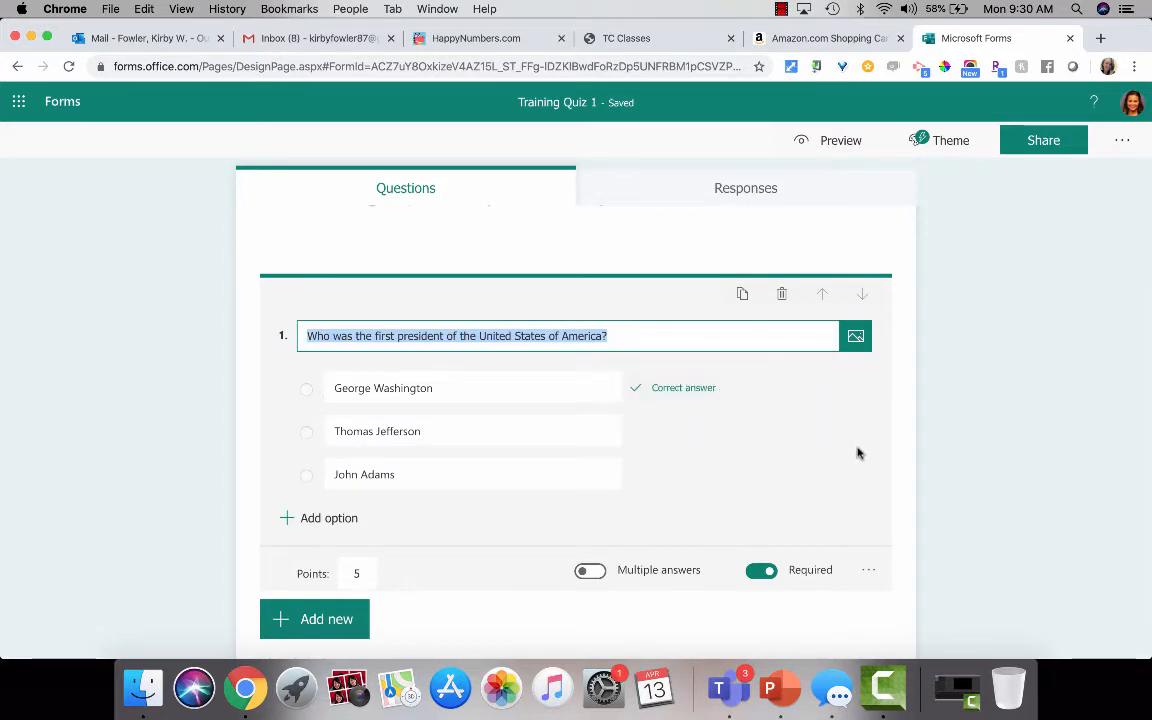
{"action": "left_click", "coordinate": [869, 571]}
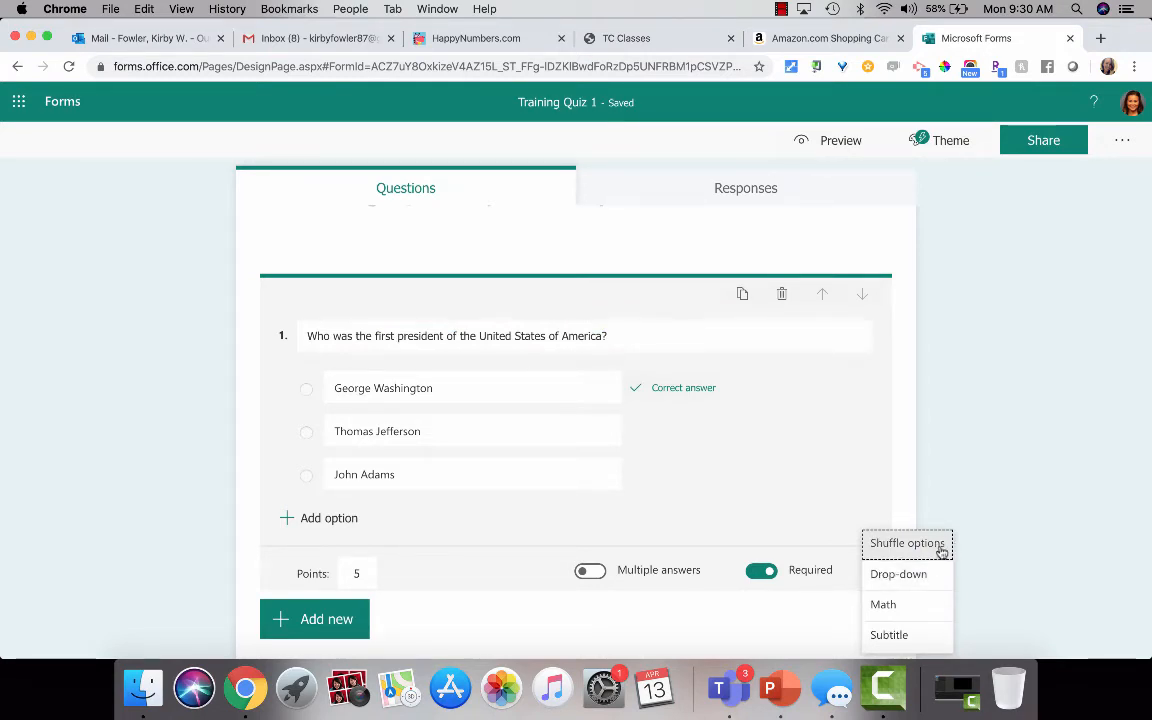
{"action": "left_click", "coordinate": [988, 460]}
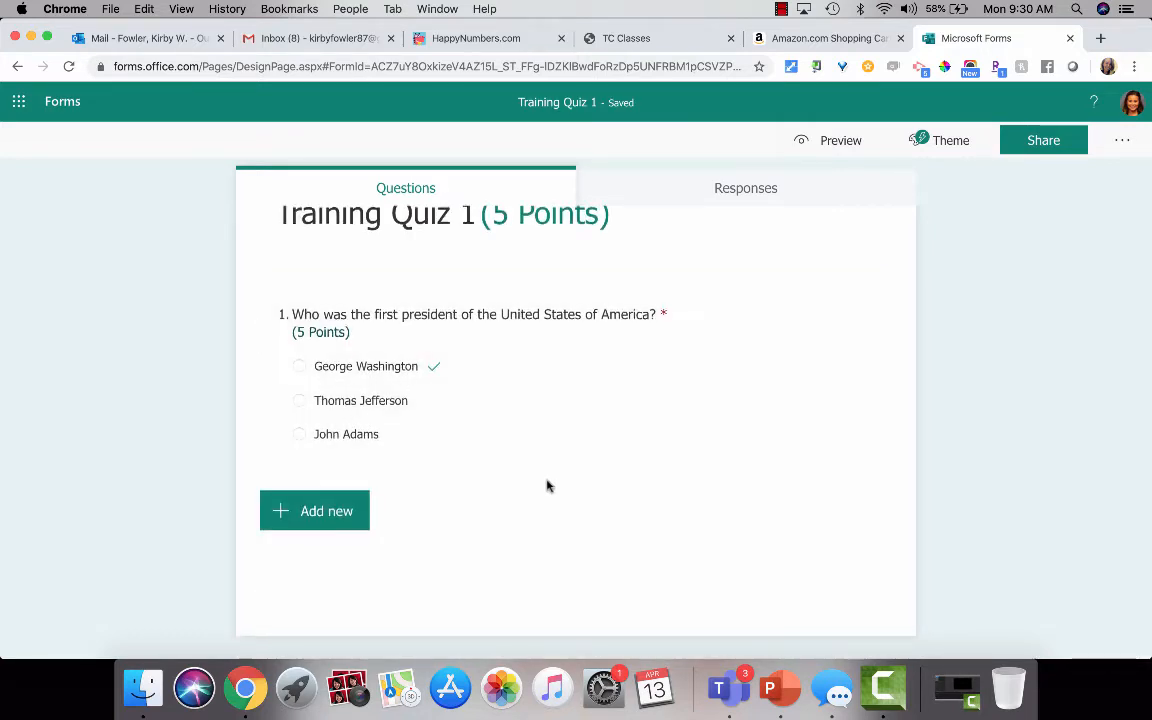
Step: Add a text question reading "What are the Articles of Confederation?" below the president question
{"action": "scroll", "coordinate": [546, 484], "scroll_direction": "up", "scroll_amount": 2}
{"action": "scroll", "coordinate": [542, 524], "scroll_direction": "down", "scroll_amount": 2}
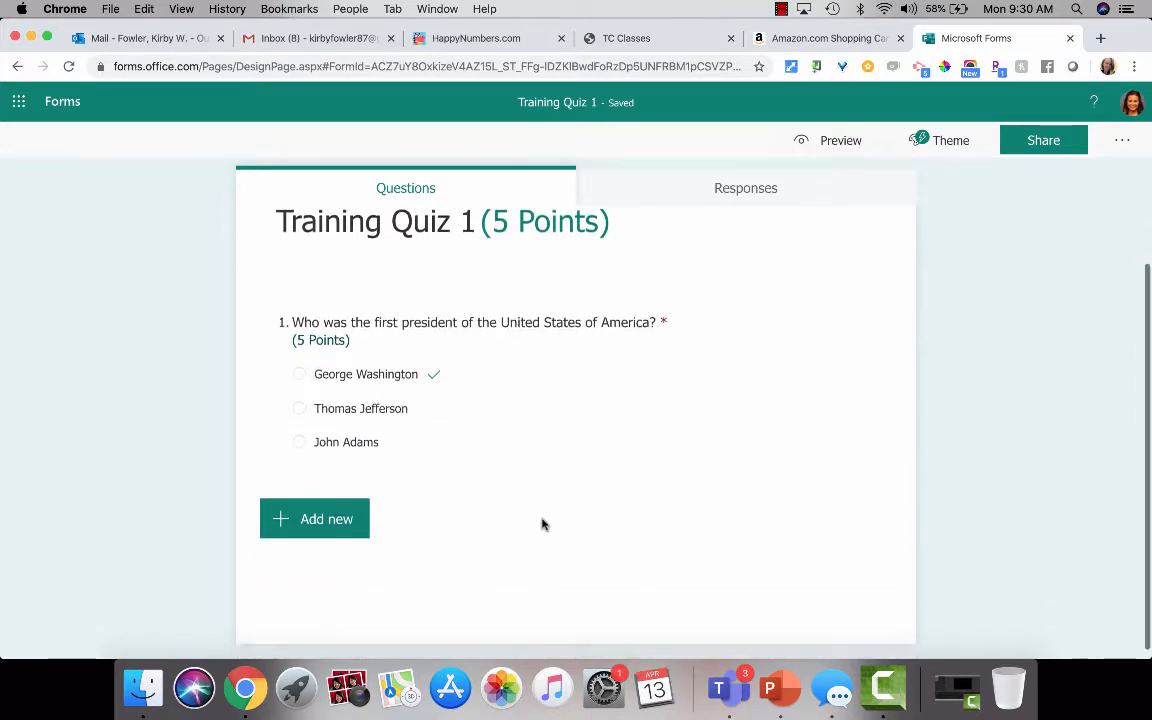
{"action": "left_click", "coordinate": [366, 514]}
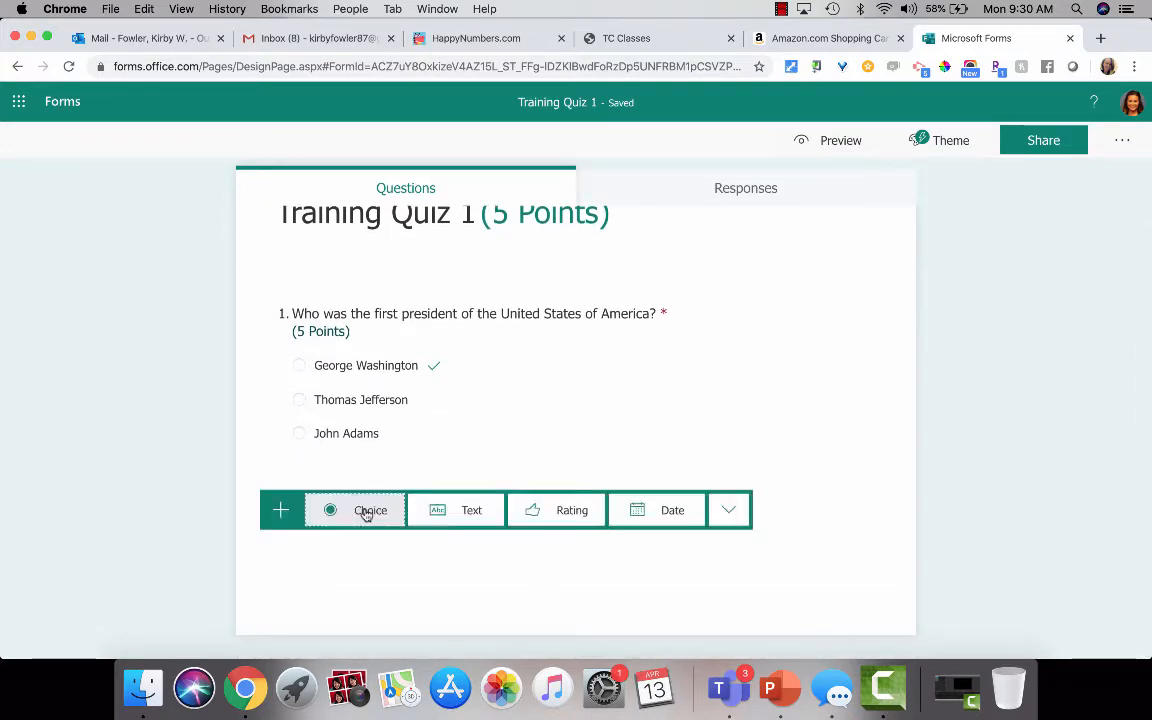
{"action": "left_click", "coordinate": [466, 516]}
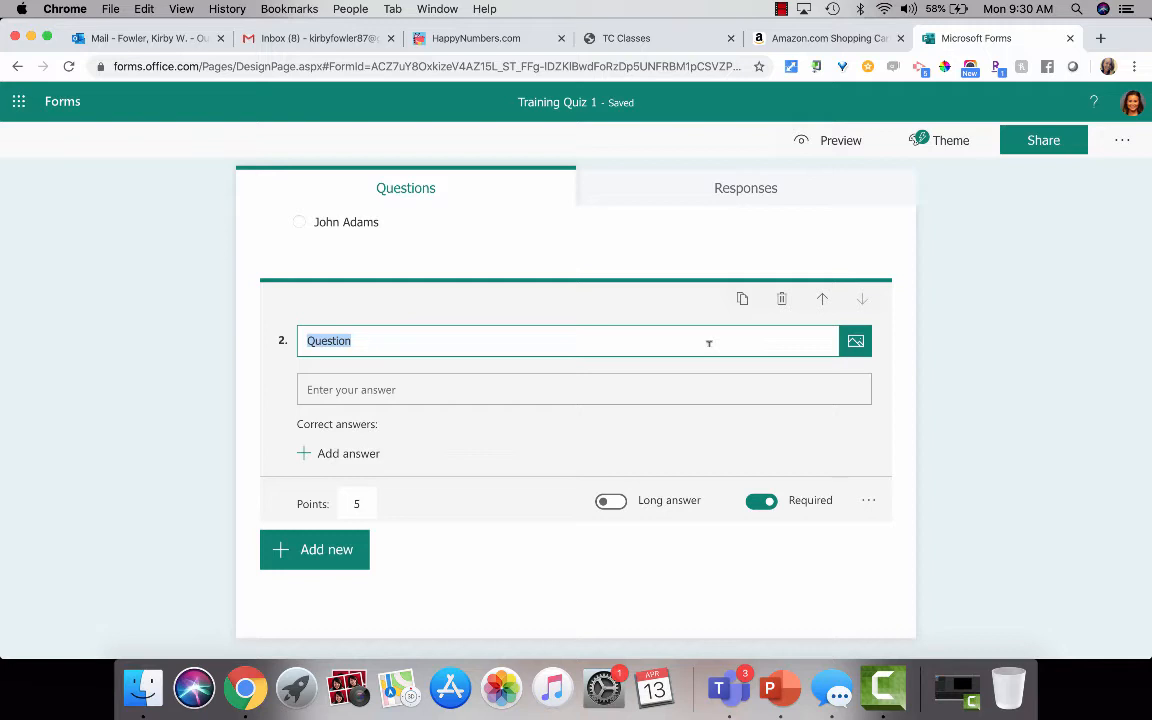
{"action": "type", "text": "What are the Articles of Confed"}
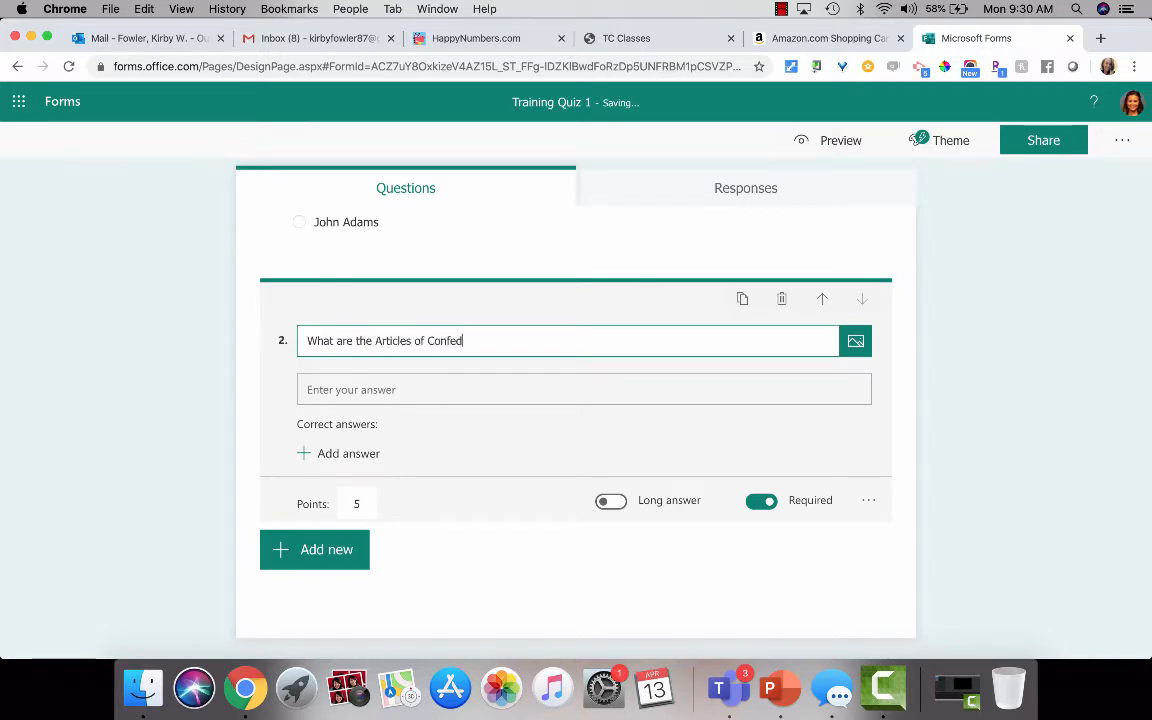
{"action": "type", "text": "eration?"}
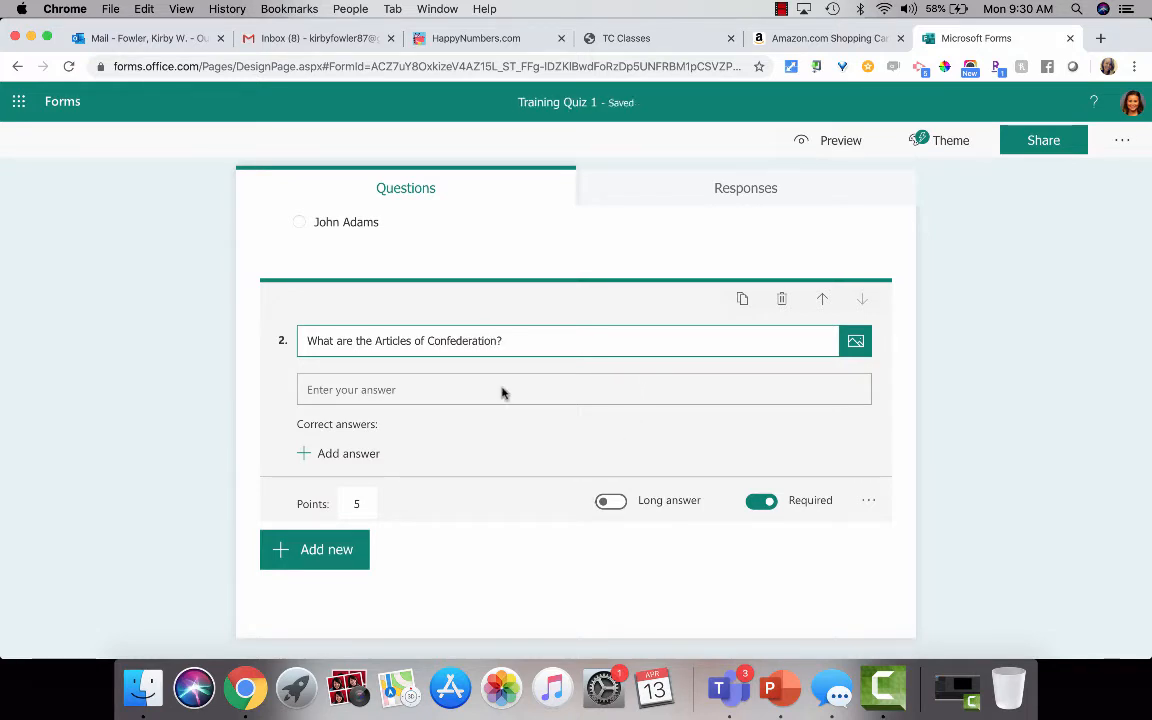
Step: Enable the long answer option for the Articles of Confederation question and close its editor
{"action": "scroll", "coordinate": [499, 430], "scroll_direction": "up", "scroll_amount": 2}
{"action": "scroll", "coordinate": [499, 442], "scroll_direction": "down", "scroll_amount": 2}
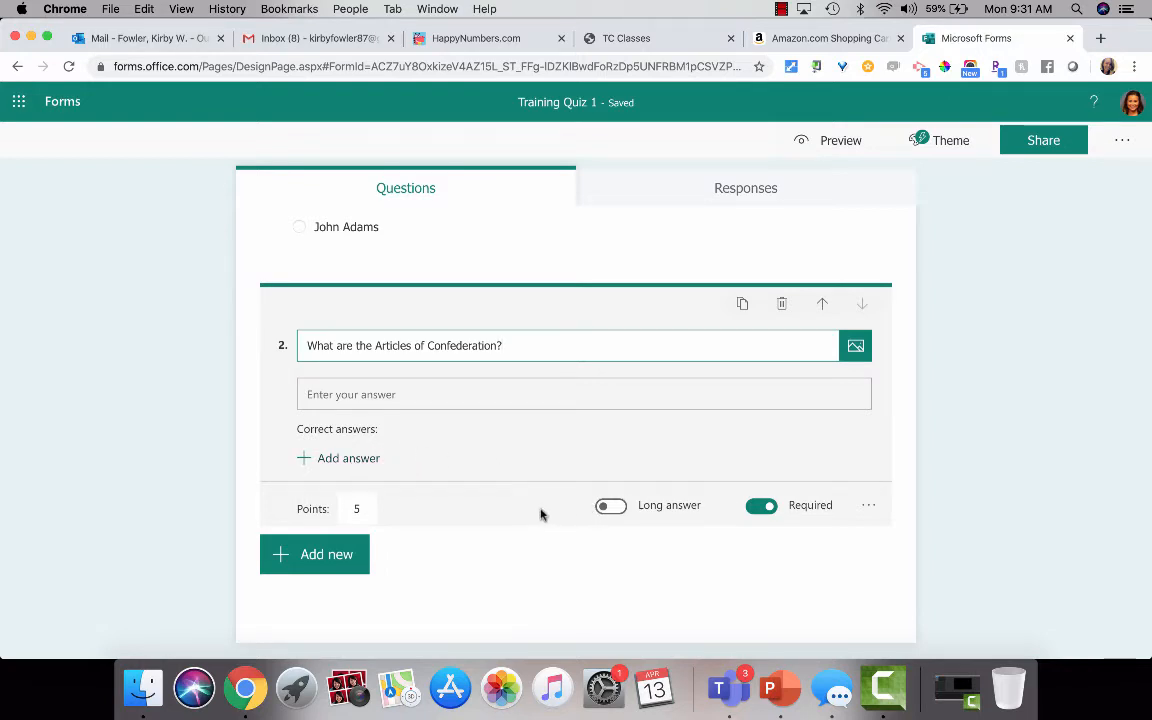
{"action": "left_click", "coordinate": [611, 508]}
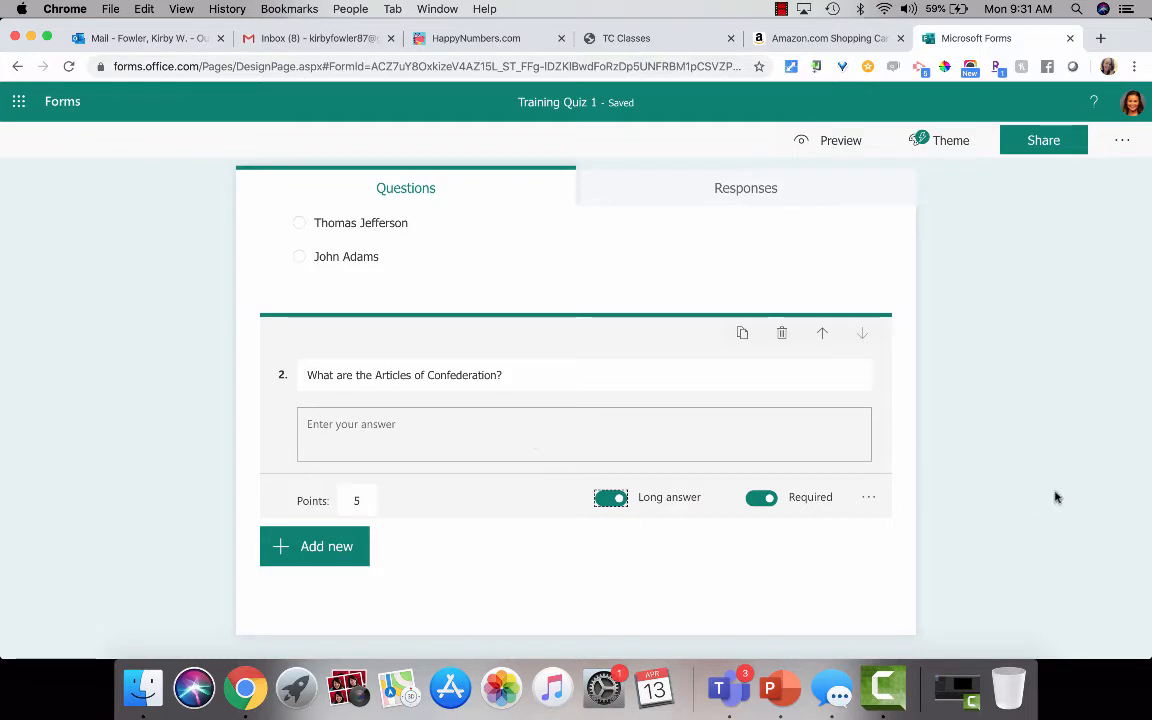
{"action": "scroll", "coordinate": [834, 421], "scroll_direction": "up", "scroll_amount": 3}
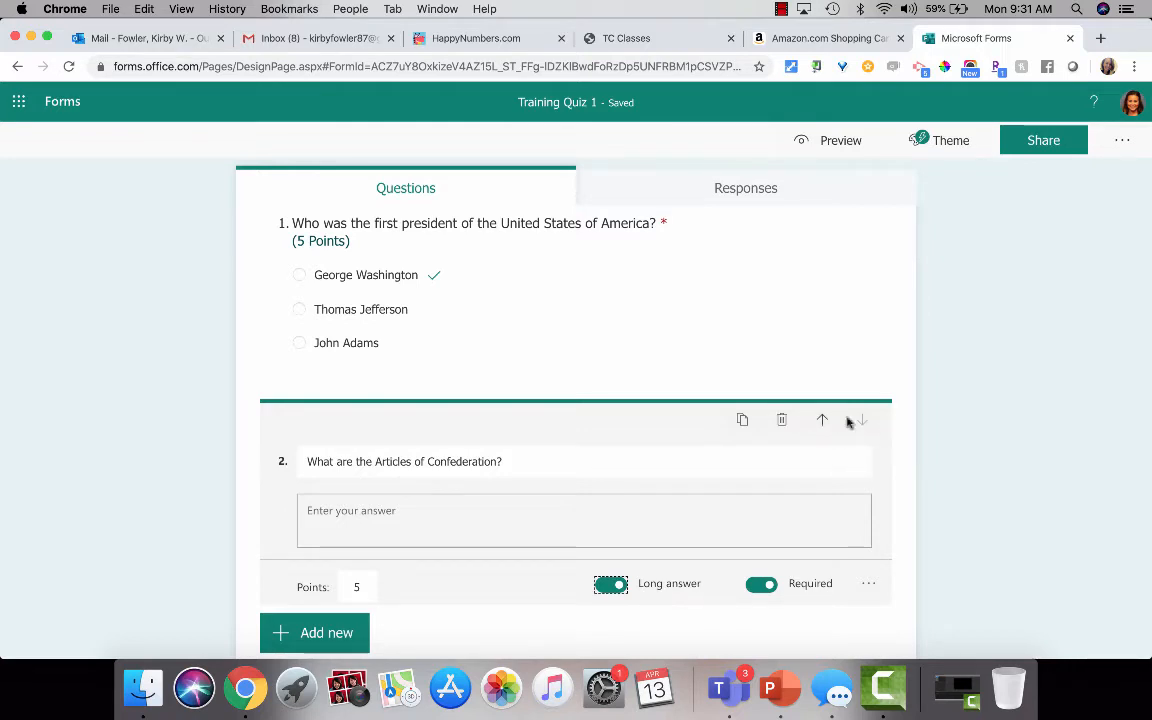
{"action": "left_click", "coordinate": [921, 437]}
{"action": "scroll", "coordinate": [921, 436], "scroll_direction": "up", "scroll_amount": 1}
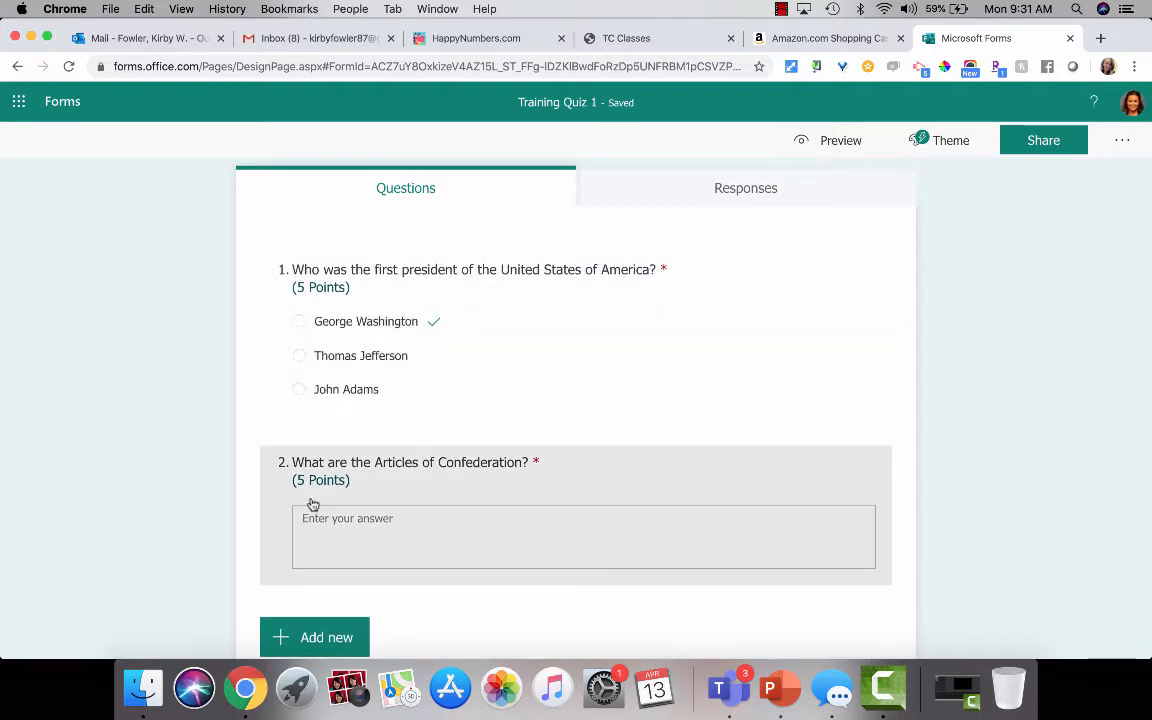
Step: Apply the illustrated classroom theme with the teacher at his desk to the quiz and close the theme choices
{"action": "scroll", "coordinate": [599, 480], "scroll_direction": "up", "scroll_amount": 1}
{"action": "scroll", "coordinate": [599, 480], "scroll_direction": "up", "scroll_amount": 2}
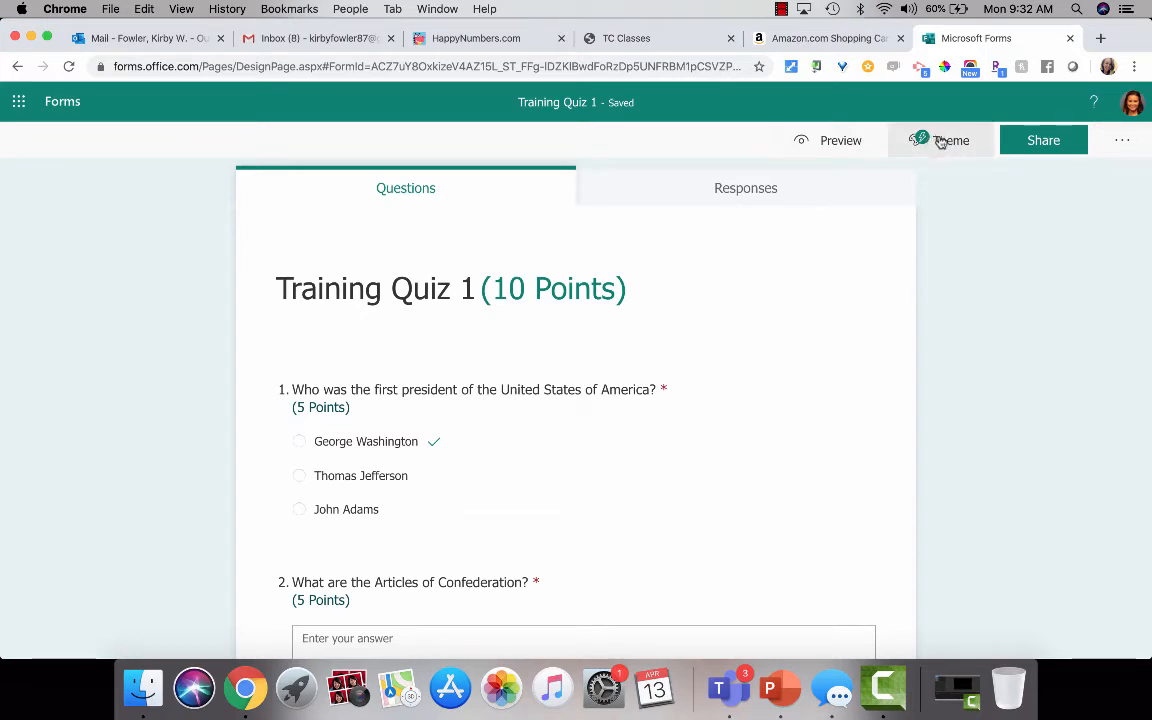
{"action": "left_click", "coordinate": [979, 145]}
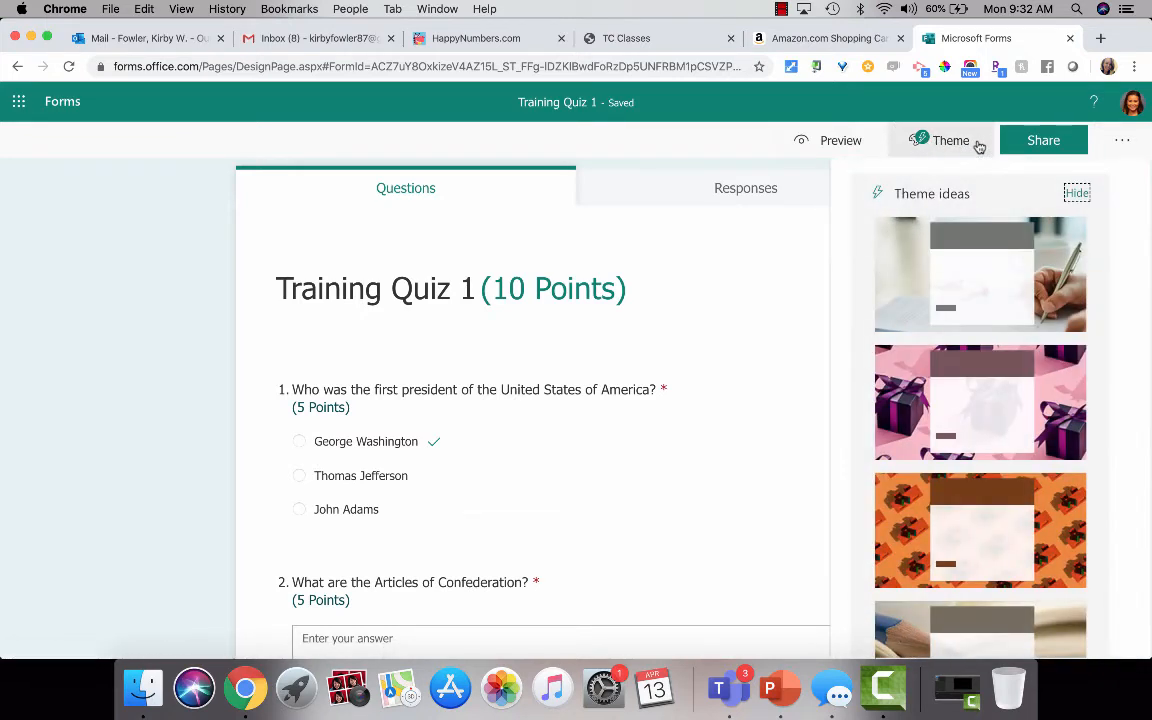
{"action": "scroll", "coordinate": [986, 267], "scroll_direction": "down", "scroll_amount": 3}
{"action": "scroll", "coordinate": [986, 270], "scroll_direction": "down", "scroll_amount": 5}
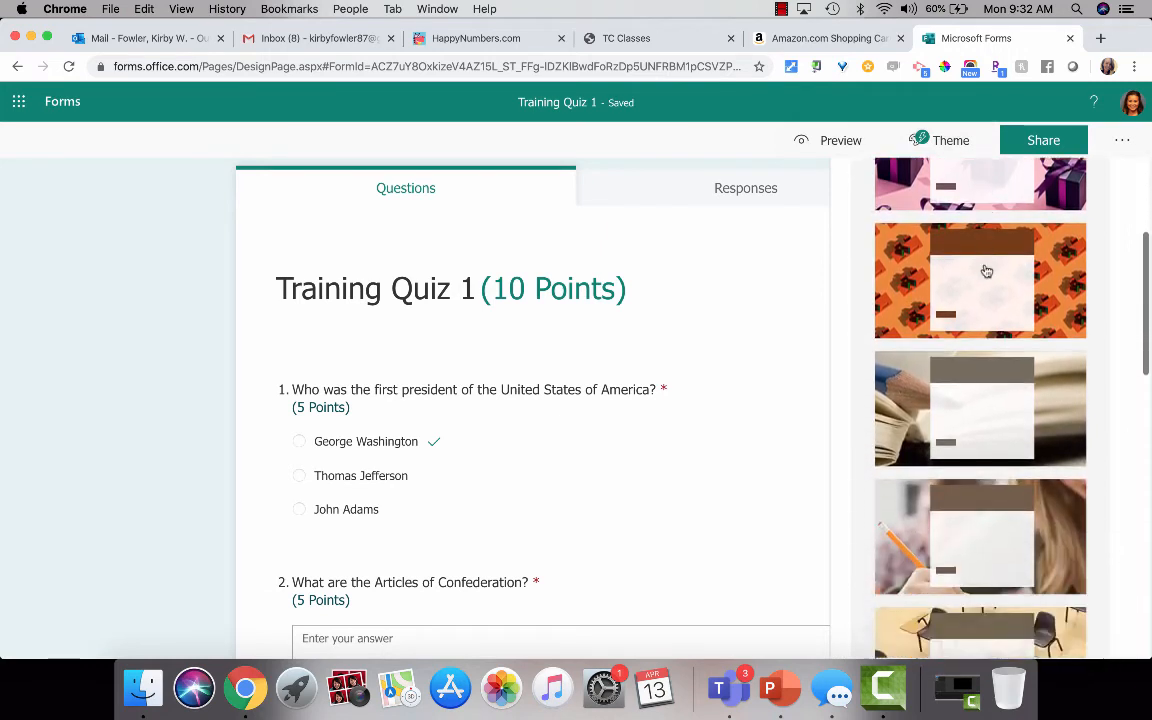
{"action": "scroll", "coordinate": [1036, 428], "scroll_direction": "down", "scroll_amount": 9}
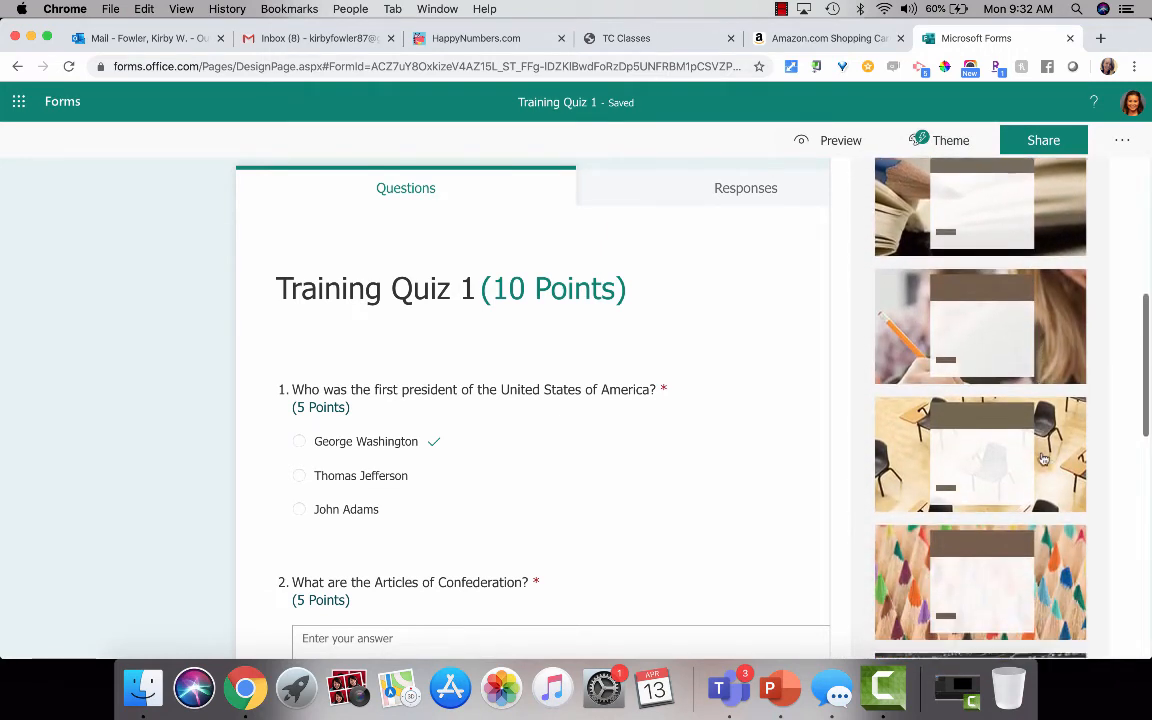
{"action": "scroll", "coordinate": [1043, 459], "scroll_direction": "down", "scroll_amount": 3}
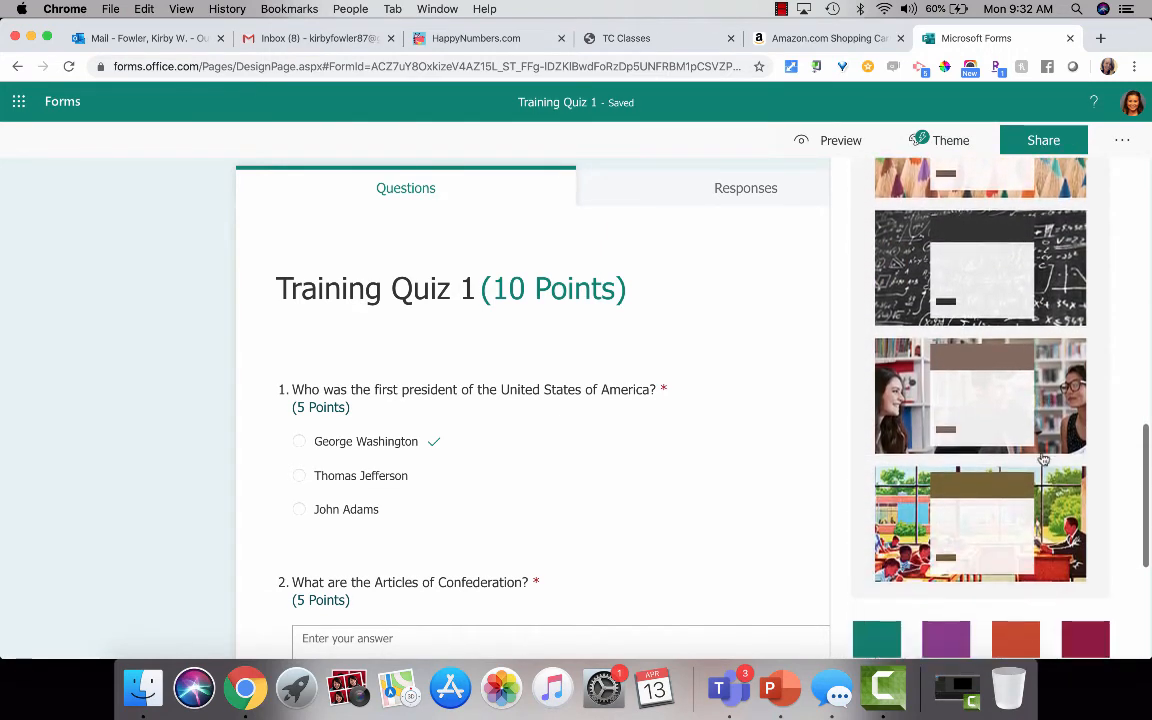
{"action": "left_click", "coordinate": [1022, 512]}
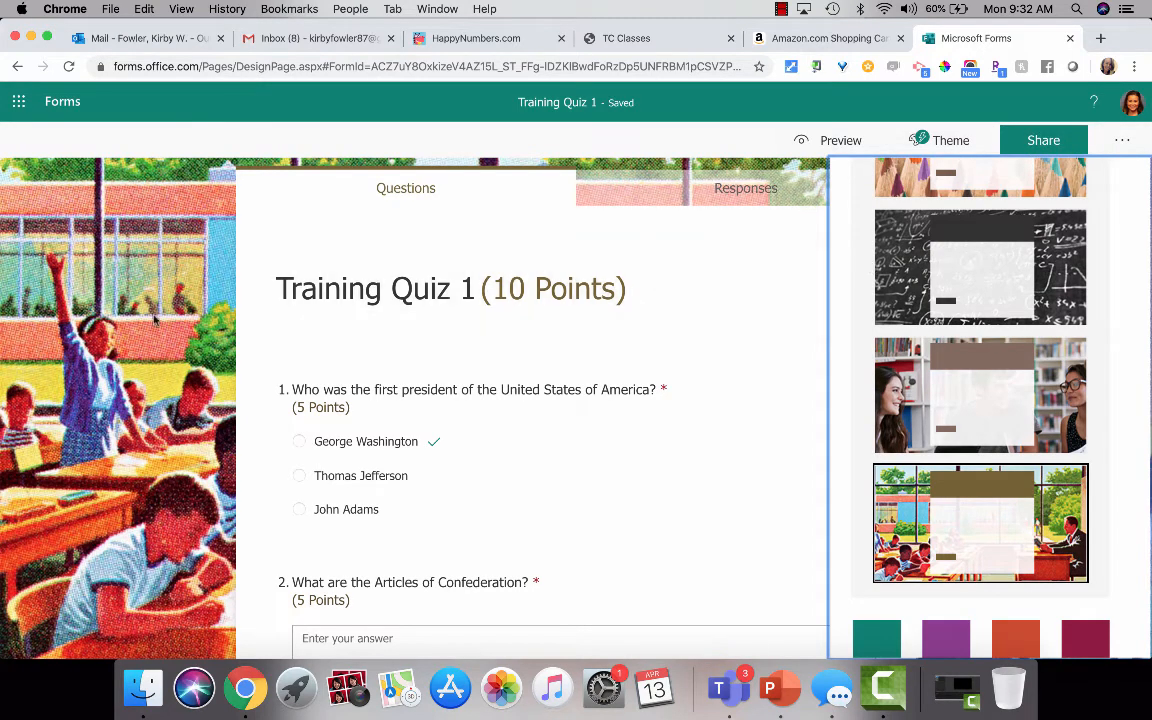
{"action": "left_click", "coordinate": [640, 222]}
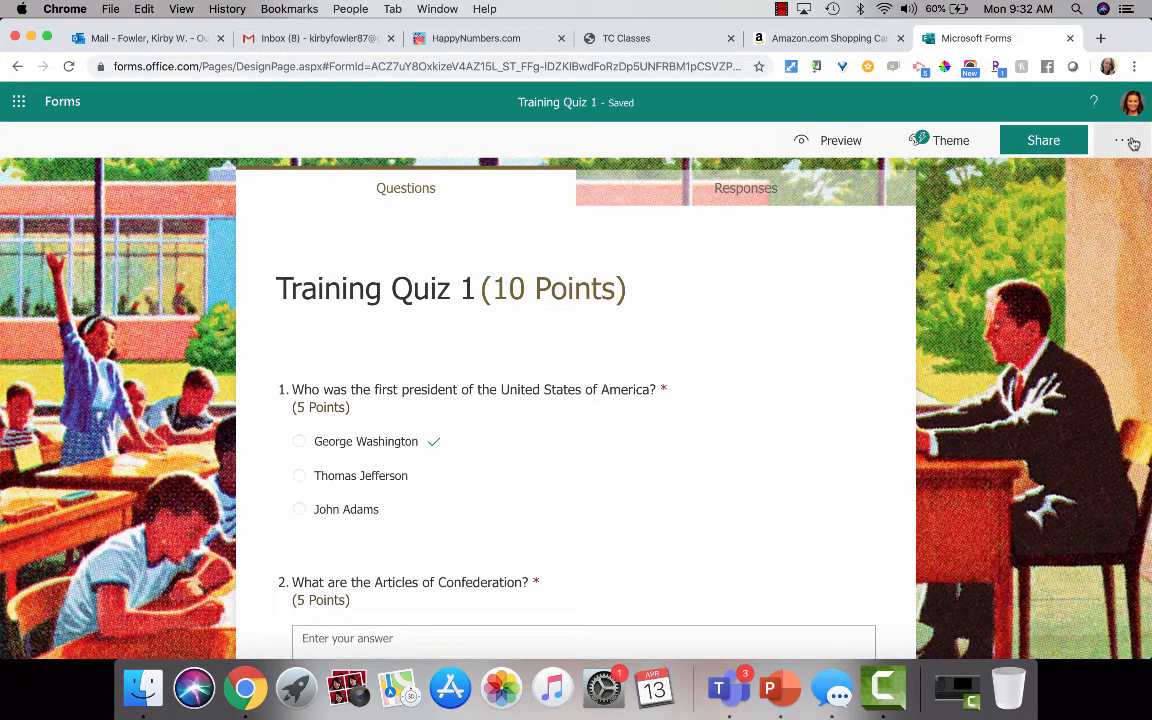
Step: Review the quiz settings for showing results, who can respond, response options and notifications, without changing them
{"action": "left_click", "coordinate": [1124, 142]}
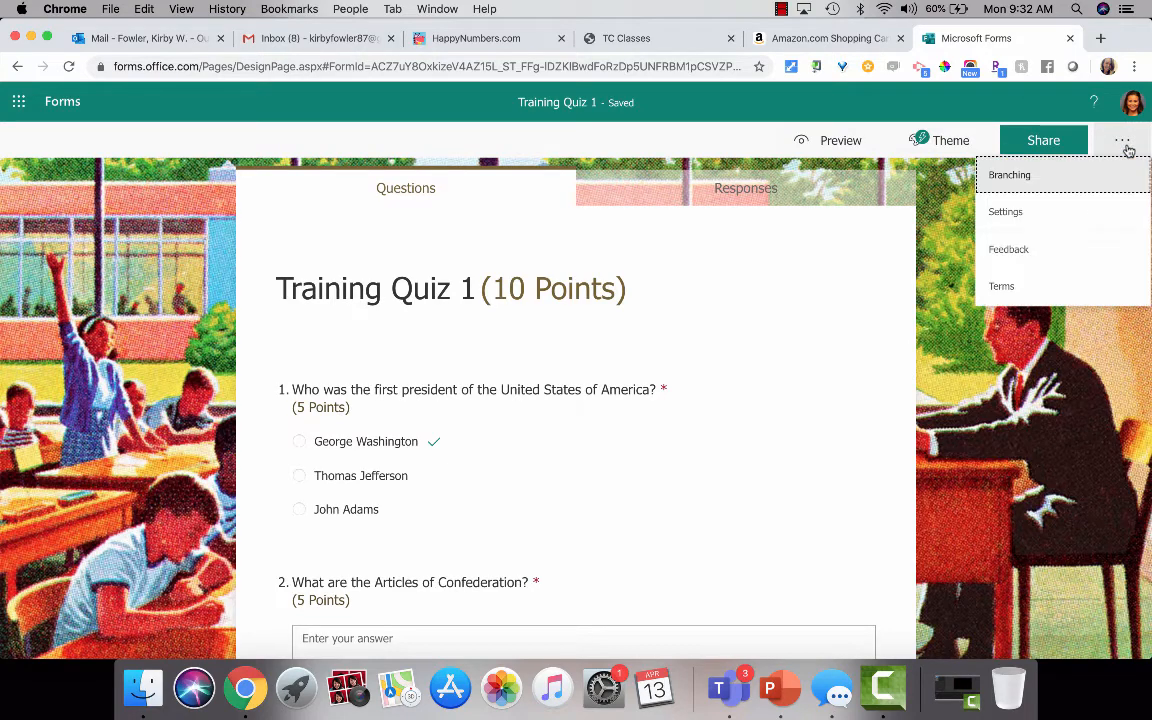
{"action": "left_click", "coordinate": [1054, 221]}
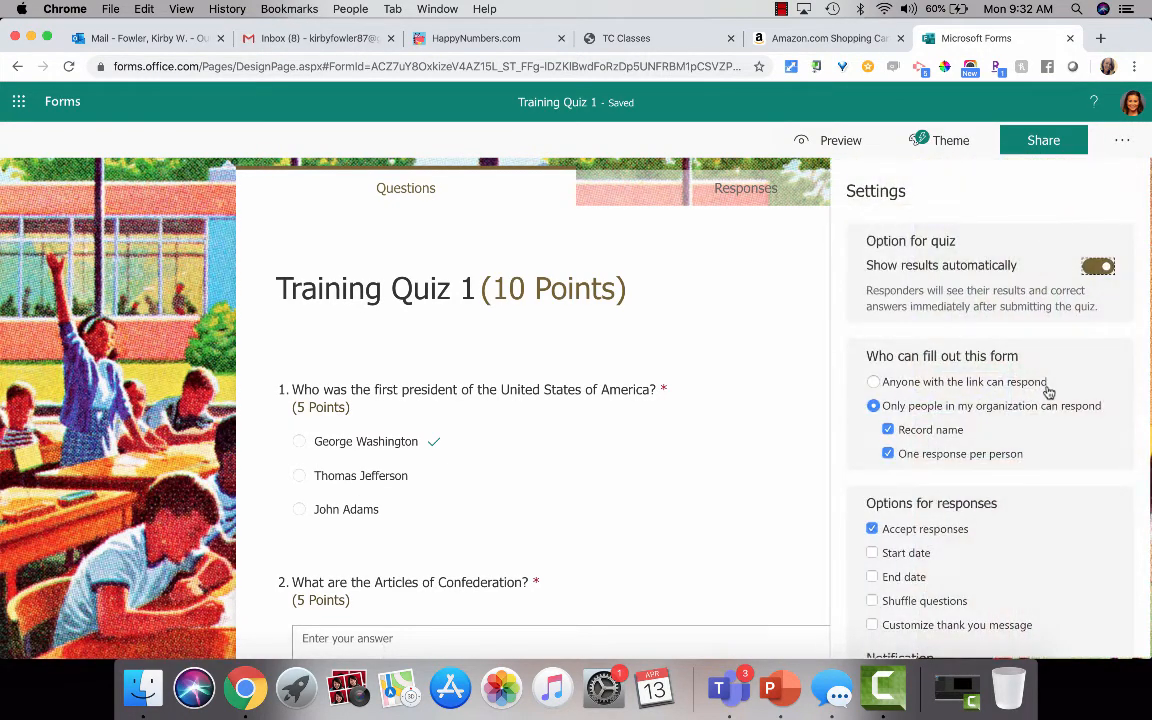
{"action": "scroll", "coordinate": [1049, 392], "scroll_direction": "down", "scroll_amount": 1}
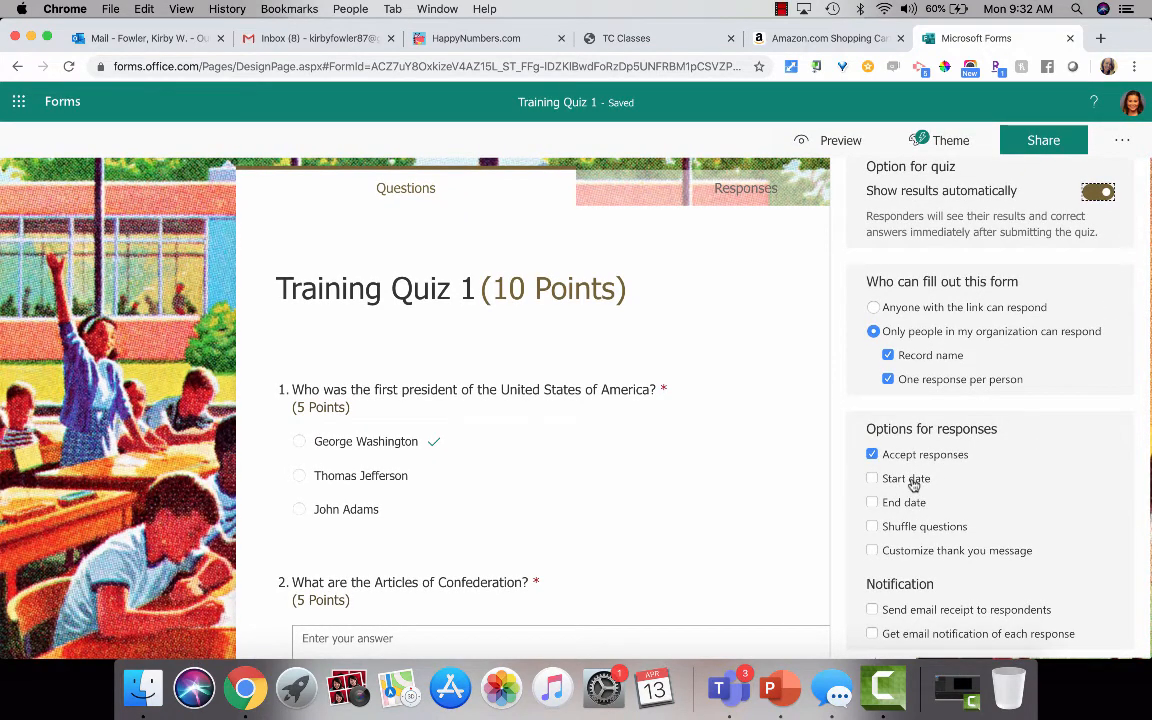
{"action": "left_click", "coordinate": [141, 345]}
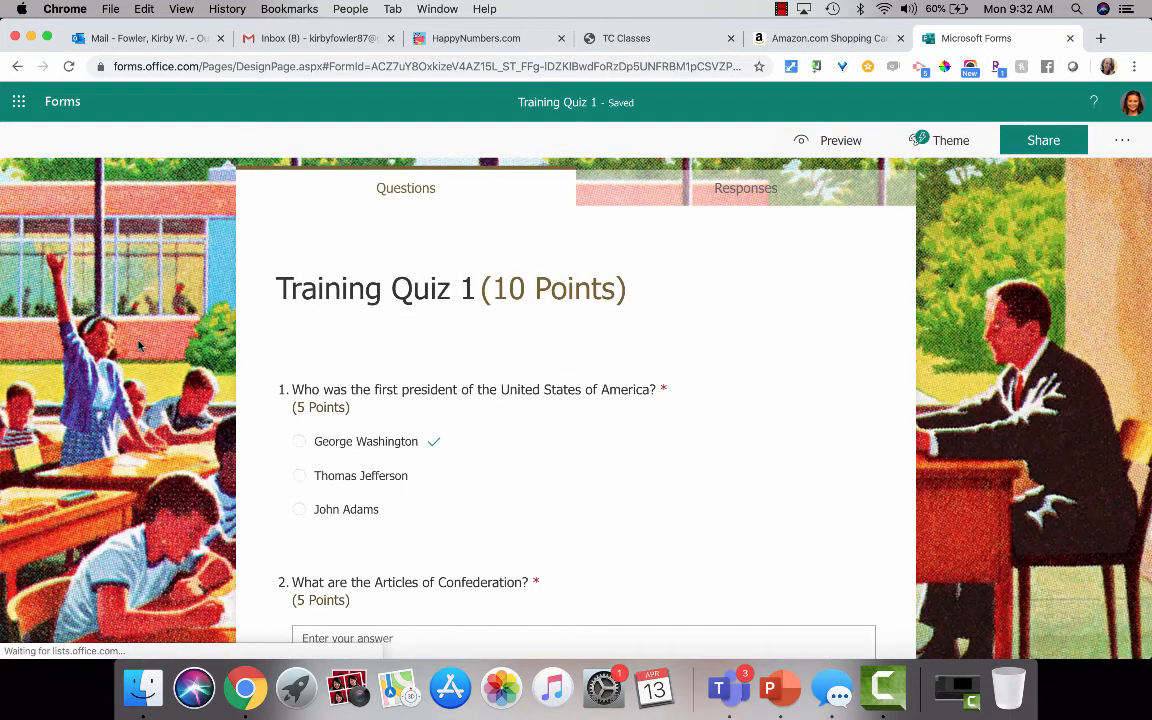
Step: Preview the quiz as respondents see it on a computer, checking both questions
{"action": "left_click", "coordinate": [830, 142]}
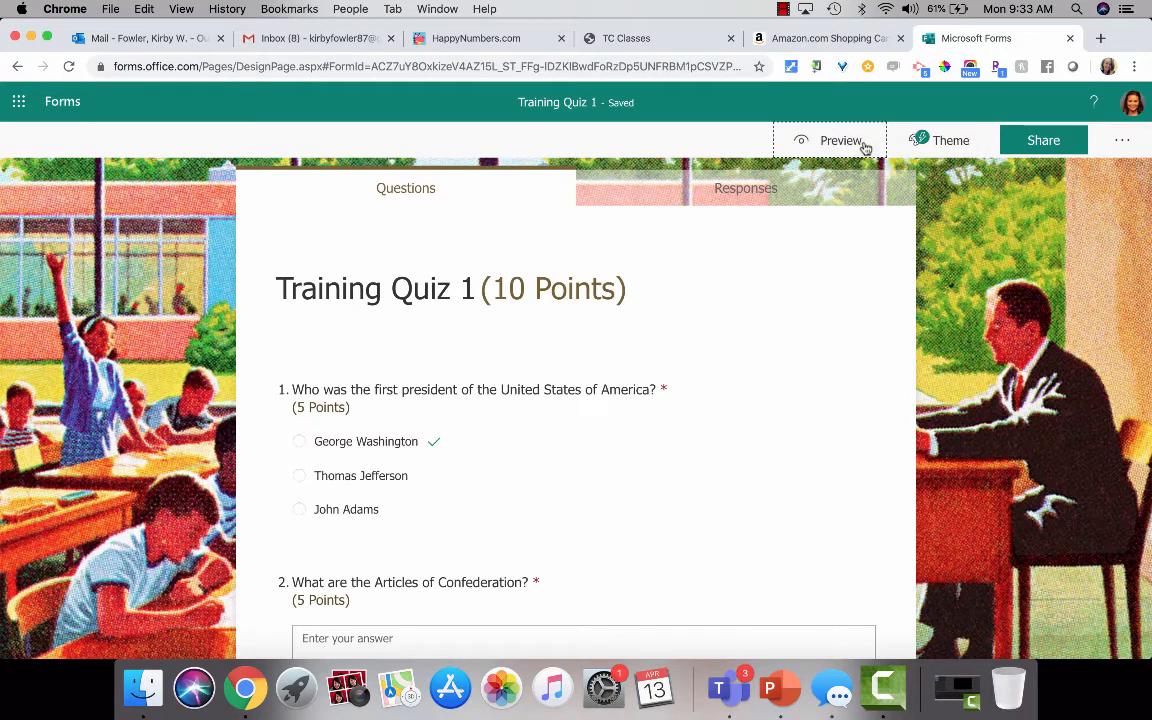
{"action": "scroll", "coordinate": [980, 235], "scroll_direction": "down", "scroll_amount": 3}
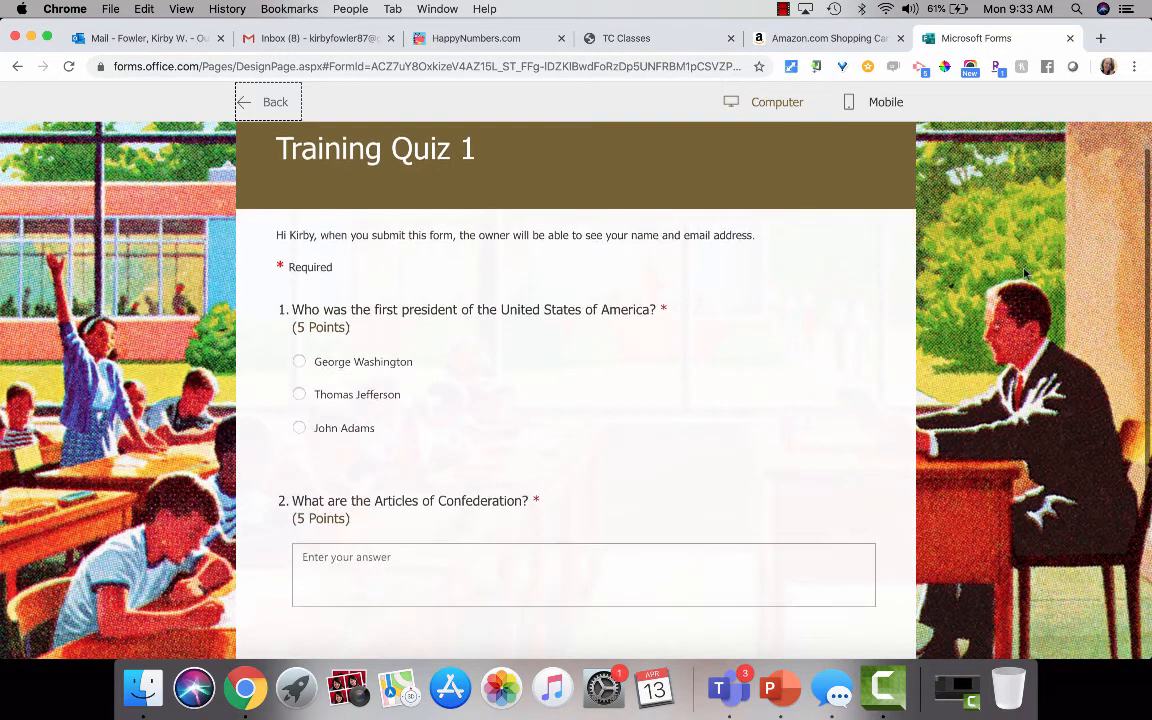
{"action": "scroll", "coordinate": [1024, 272], "scroll_direction": "up", "scroll_amount": 3}
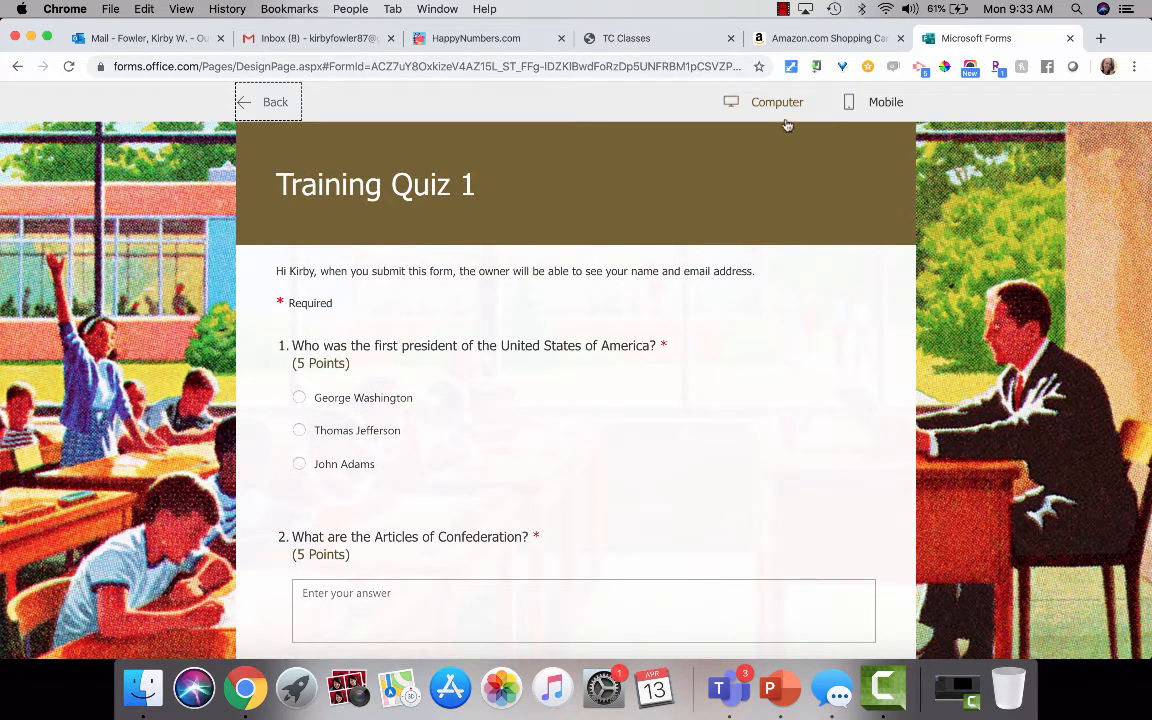
Step: Check the whole quiz in the mobile preview, switch back to the computer preview and return to editing the questions
{"action": "left_click", "coordinate": [877, 106]}
{"action": "scroll", "coordinate": [842, 297], "scroll_direction": "down", "scroll_amount": 2}
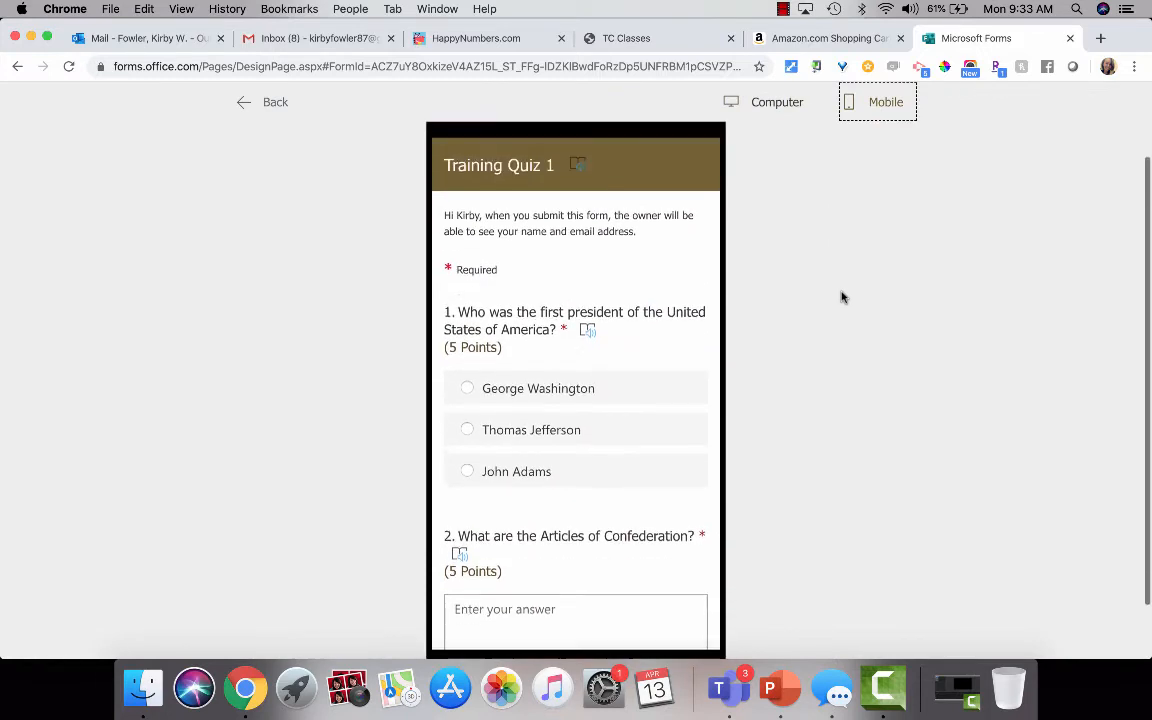
{"action": "scroll", "coordinate": [670, 361], "scroll_direction": "down", "scroll_amount": 3}
{"action": "scroll", "coordinate": [670, 361], "scroll_direction": "up", "scroll_amount": 3}
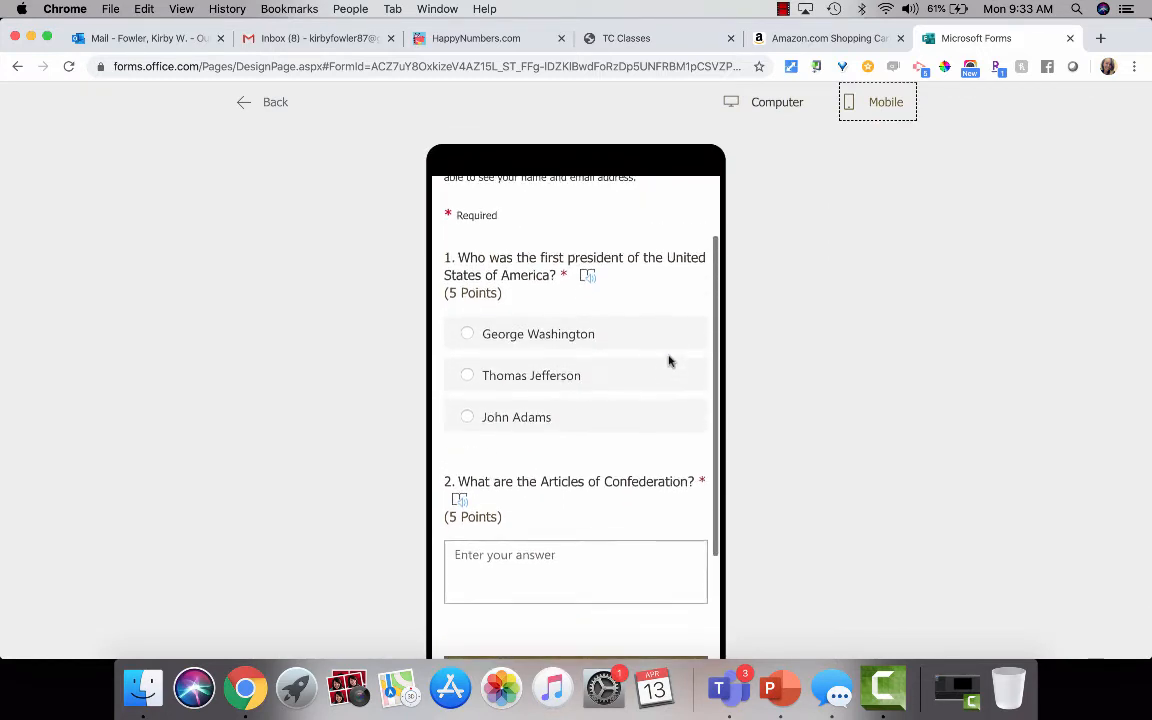
{"action": "scroll", "coordinate": [670, 361], "scroll_direction": "down", "scroll_amount": 4}
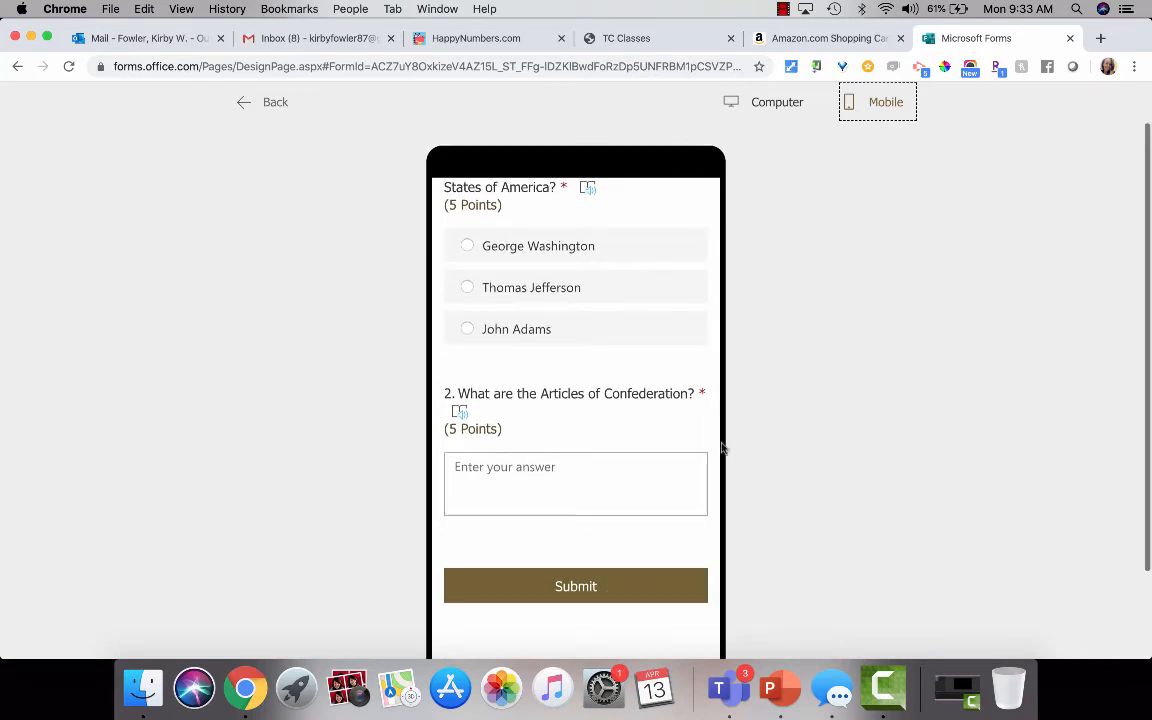
{"action": "scroll", "coordinate": [638, 411], "scroll_direction": "up", "scroll_amount": 3}
{"action": "scroll", "coordinate": [638, 411], "scroll_direction": "up", "scroll_amount": 1}
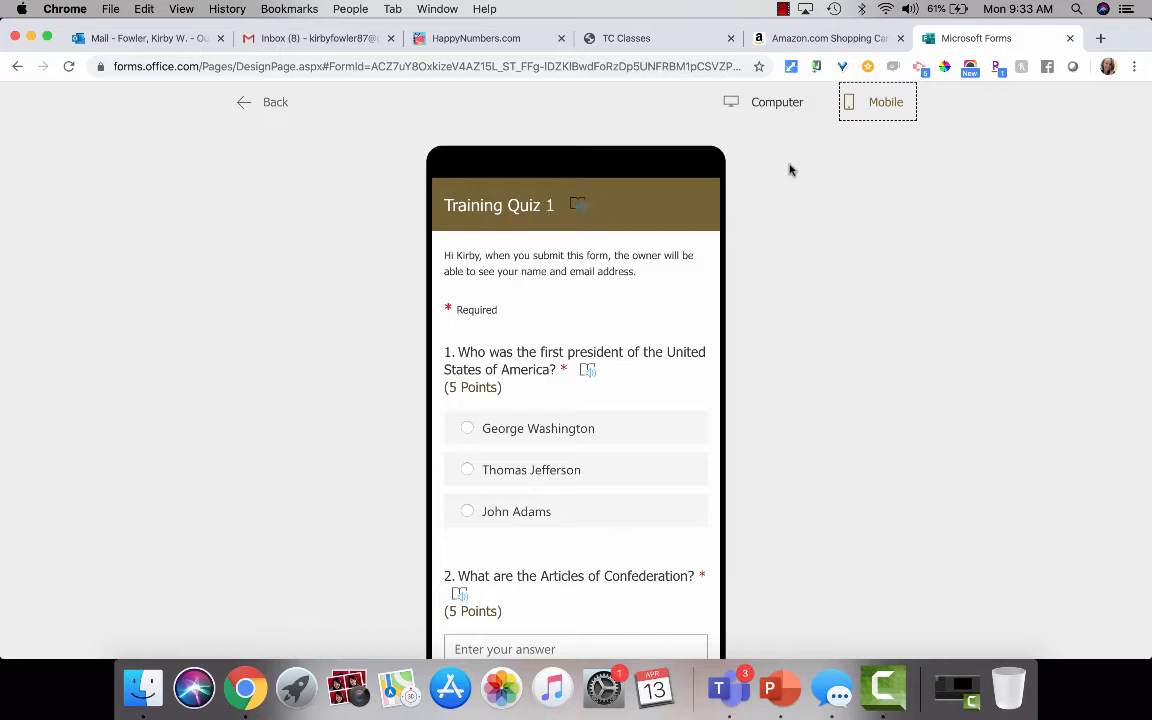
{"action": "left_click", "coordinate": [792, 107]}
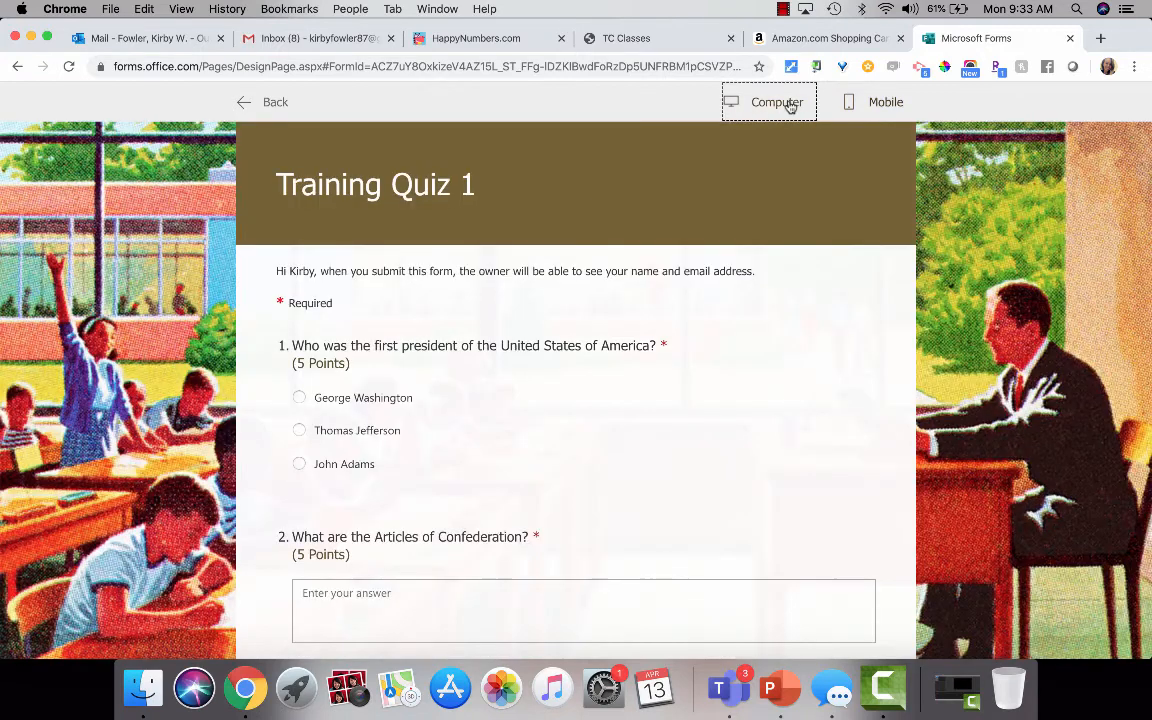
{"action": "left_click", "coordinate": [248, 108]}
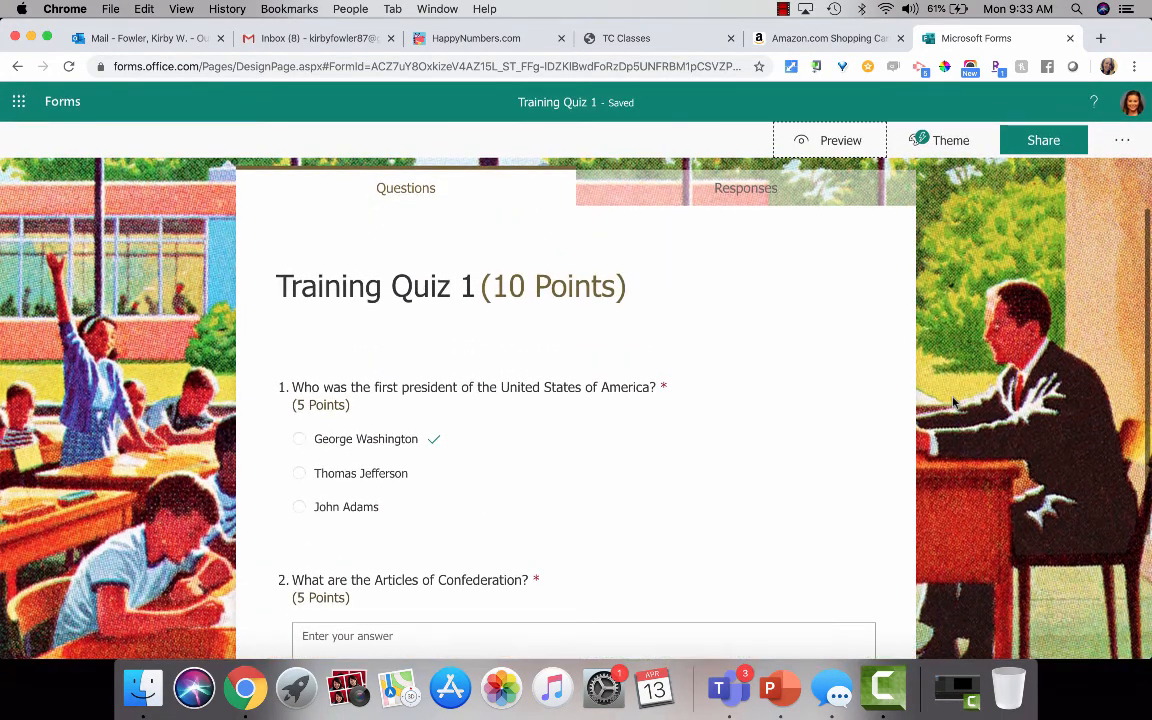
{"action": "scroll", "coordinate": [957, 410], "scroll_direction": "down", "scroll_amount": 3}
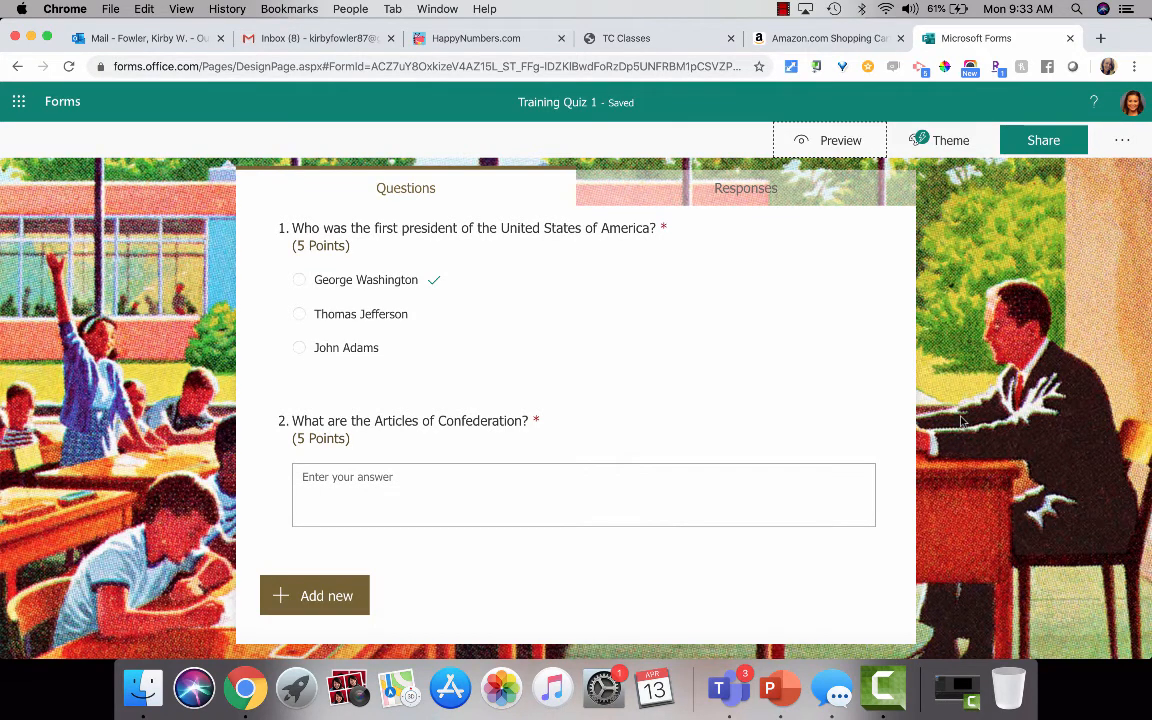
Step: Switch to Microsoft Teams and create a new quiz assignment in the class team using the form "Training Quiz 1"
{"action": "left_click", "coordinate": [727, 688]}
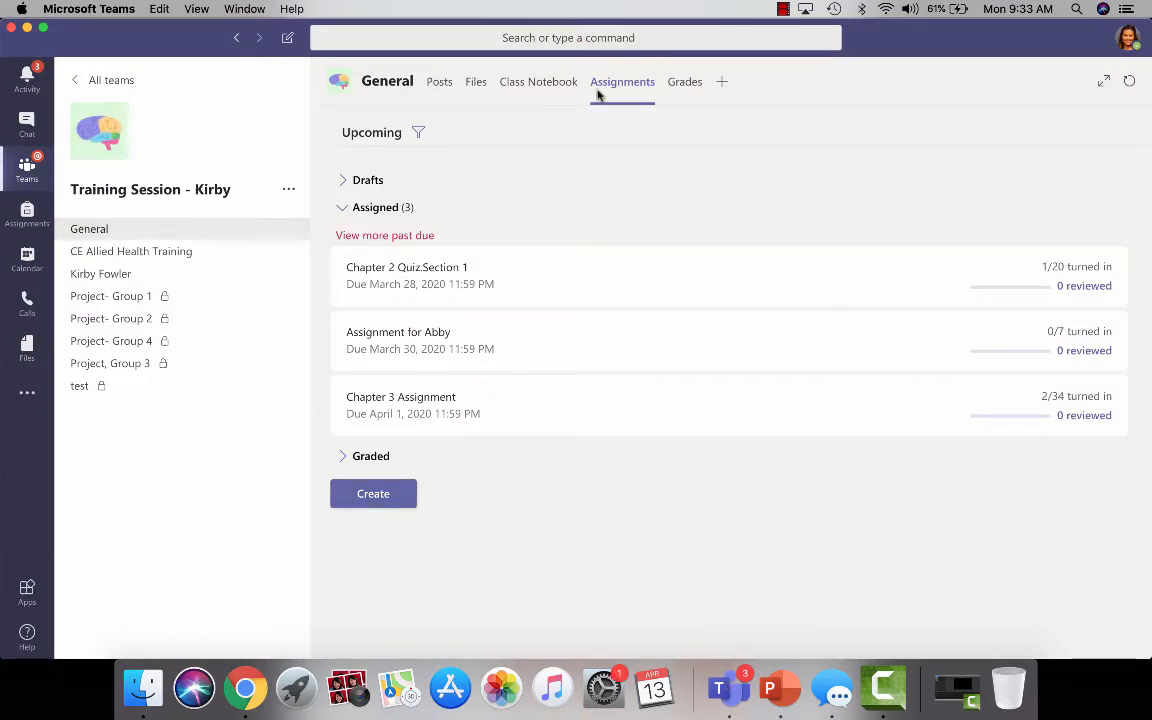
{"action": "left_click", "coordinate": [403, 495]}
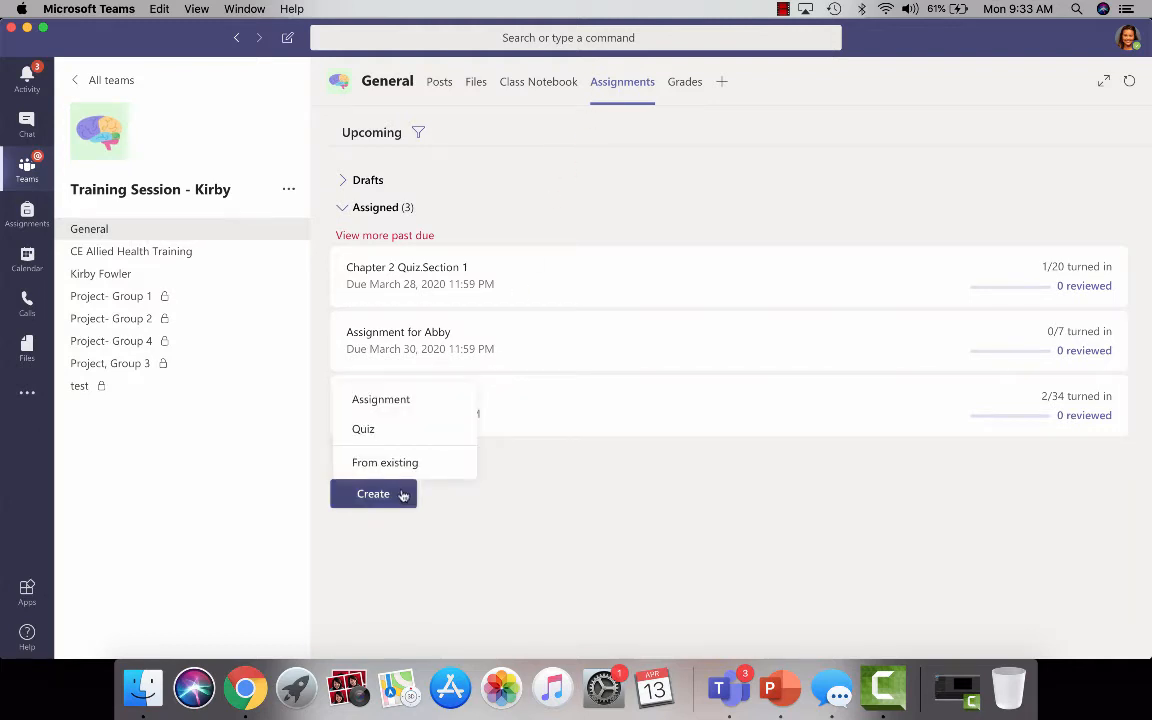
{"action": "left_click", "coordinate": [412, 432]}
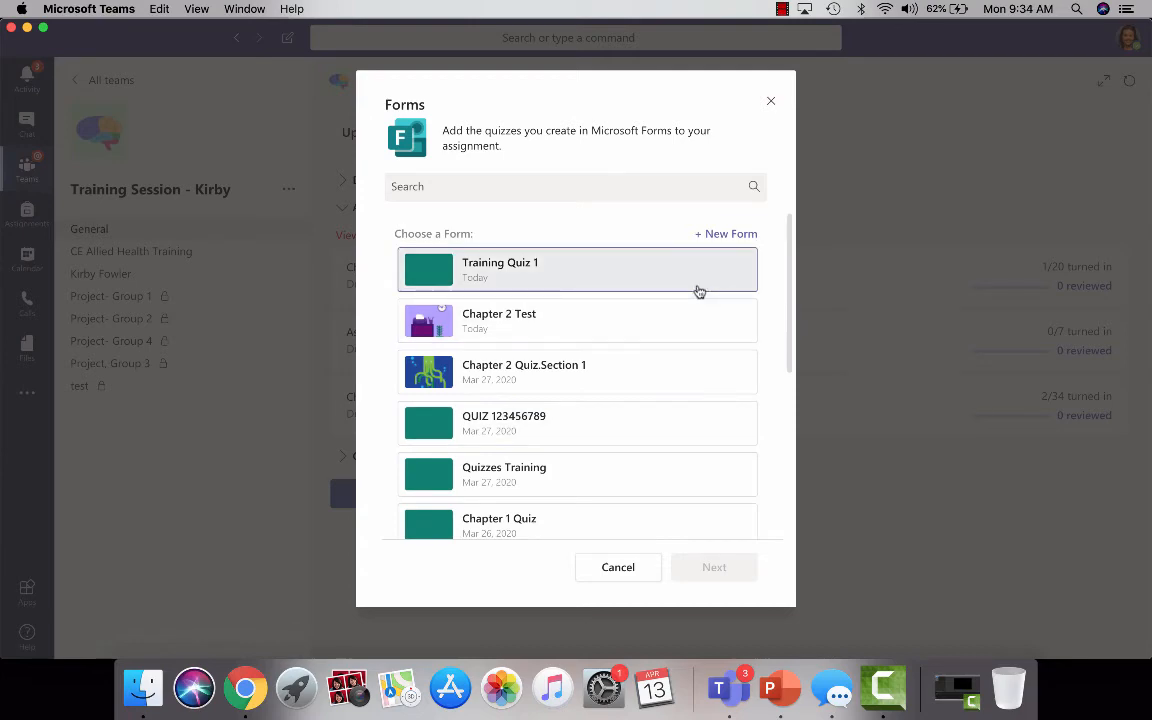
{"action": "left_click", "coordinate": [699, 290]}
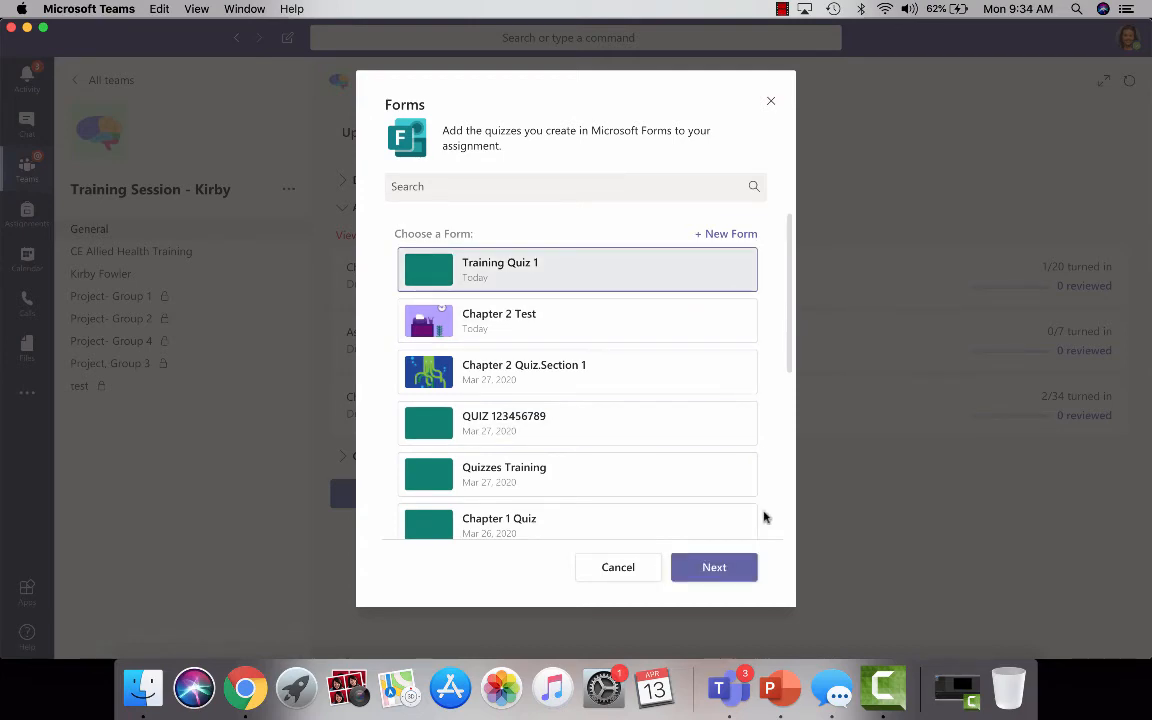
{"action": "left_click", "coordinate": [739, 567]}
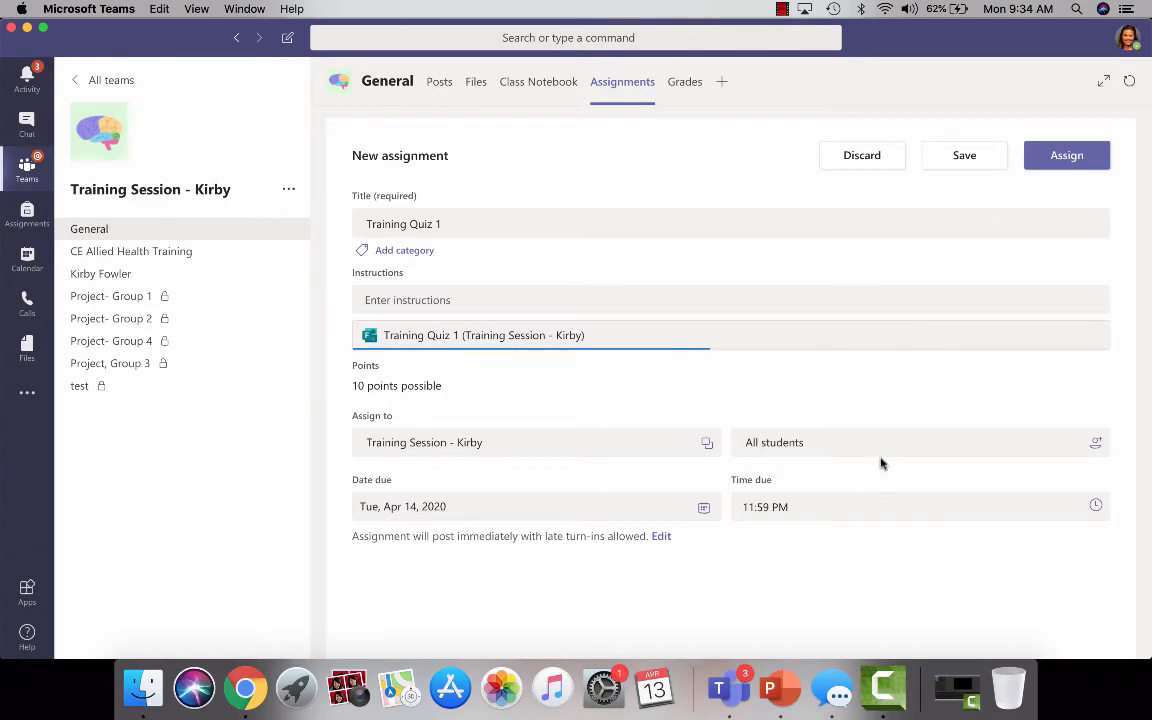
Step: Check which students and which other classes the quiz can be assigned to, keeping all students of the current class
{"action": "left_click", "coordinate": [931, 441]}
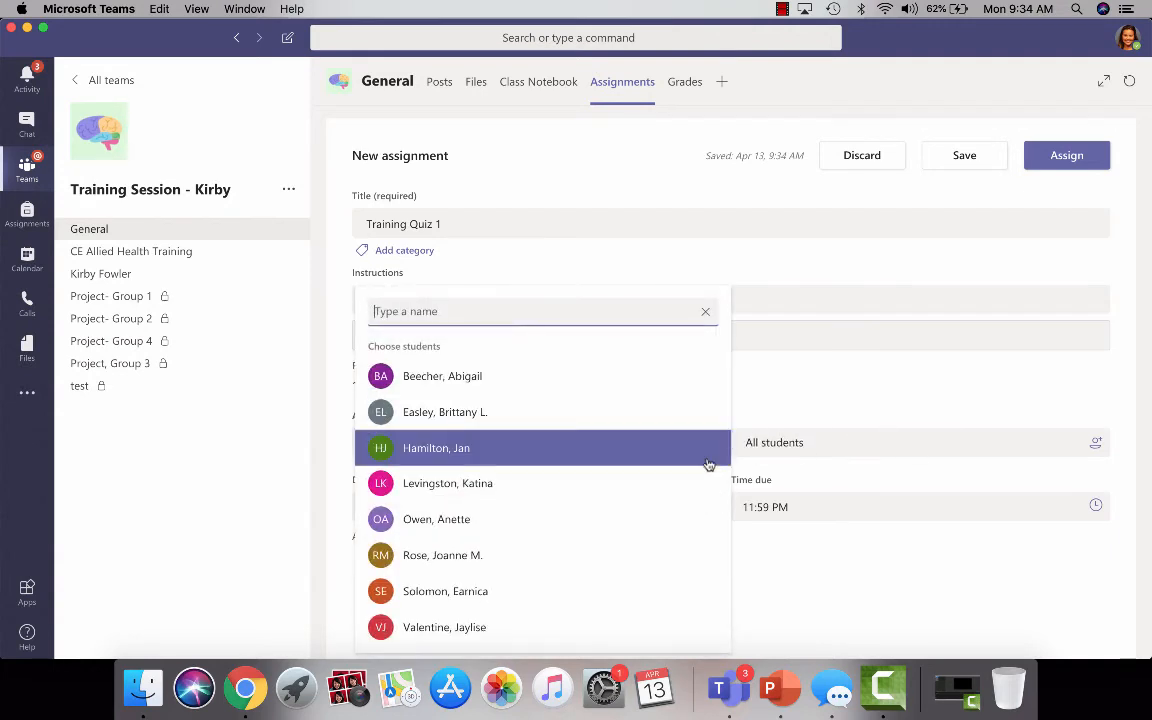
{"action": "left_click", "coordinate": [841, 387]}
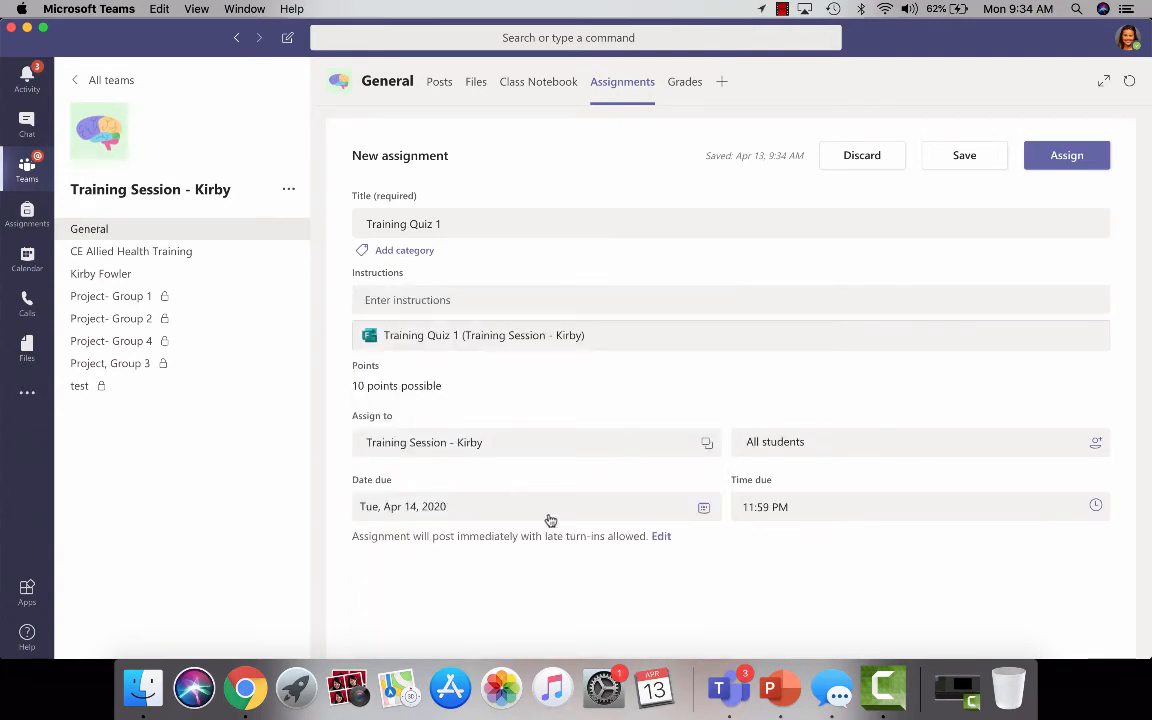
{"action": "left_click", "coordinate": [706, 442]}
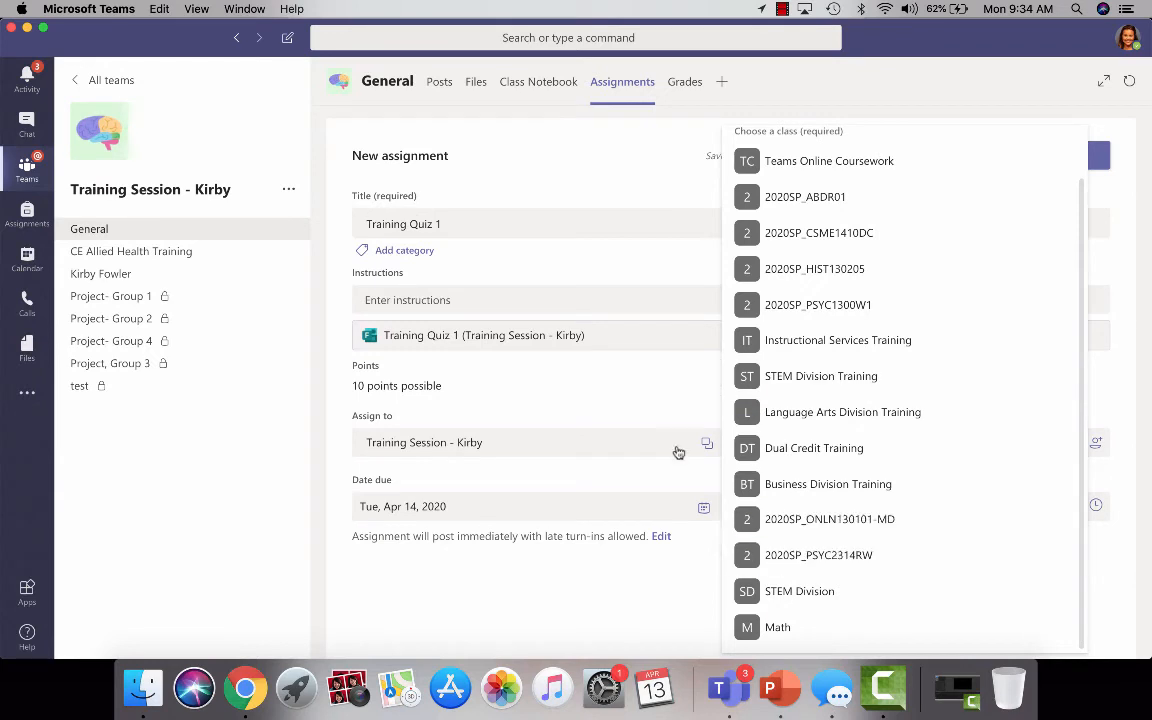
{"action": "left_click", "coordinate": [648, 393]}
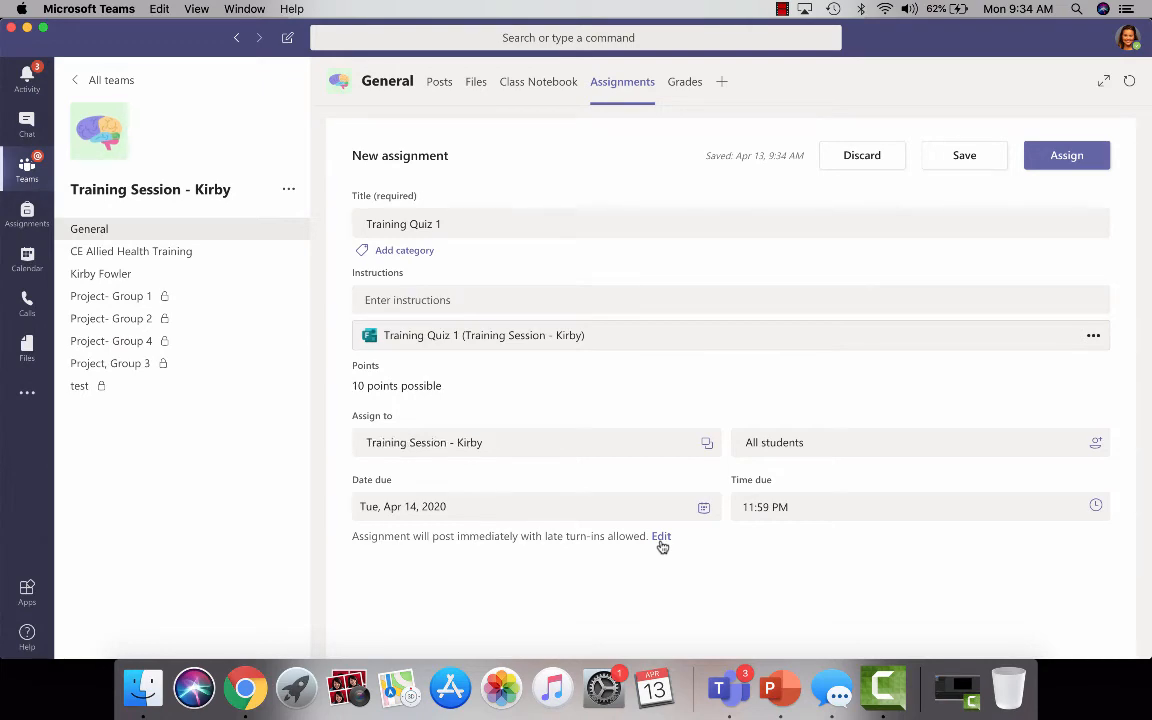
Step: Schedule the assignment to post in the future, with the post date set to Thu, Apr 16, 2020
{"action": "left_click", "coordinate": [661, 537]}
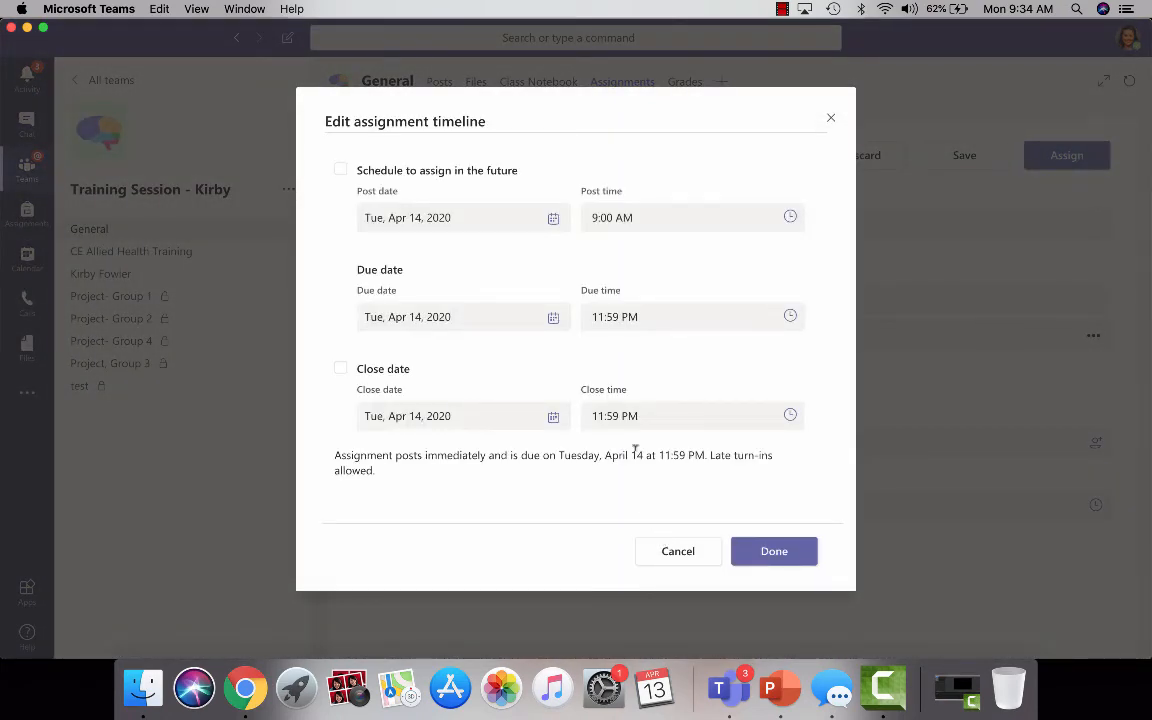
{"action": "left_click", "coordinate": [340, 171]}
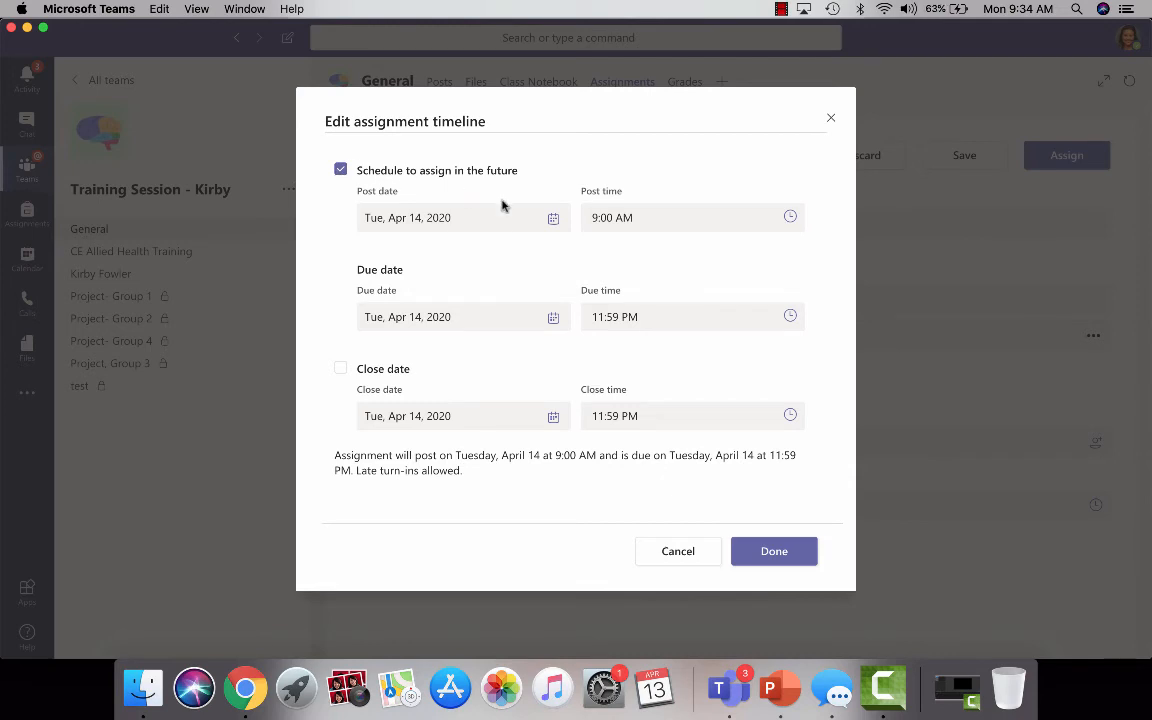
{"action": "left_click", "coordinate": [548, 222]}
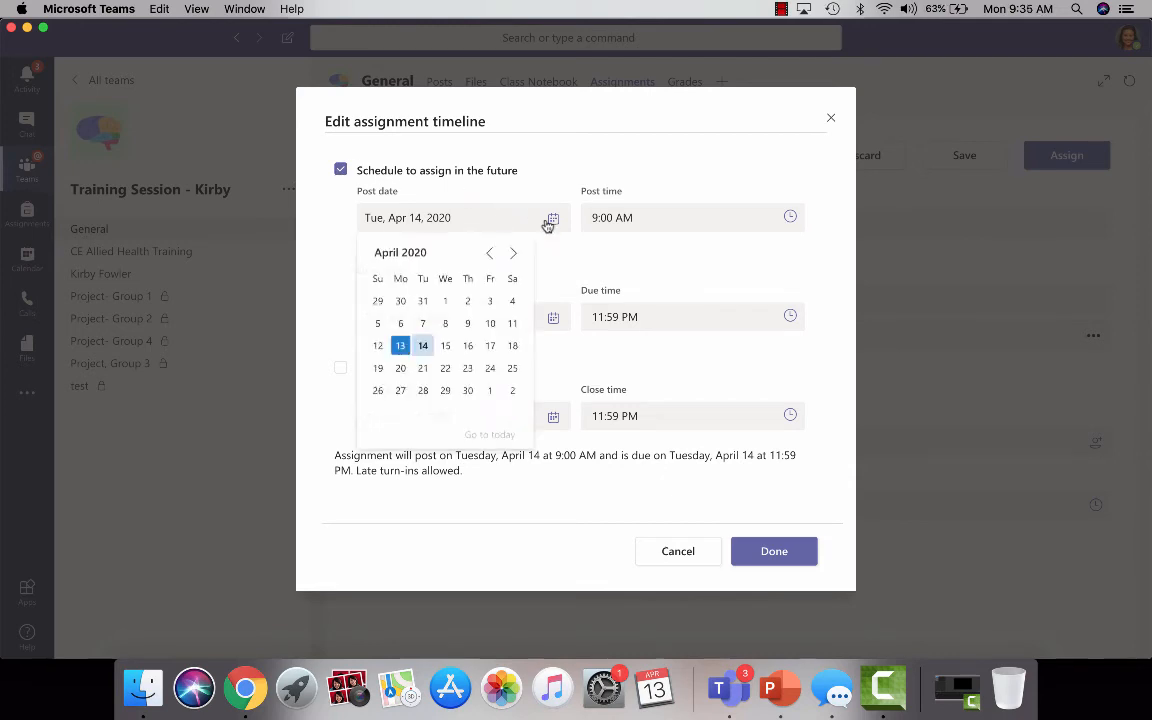
{"action": "left_click", "coordinate": [468, 346]}
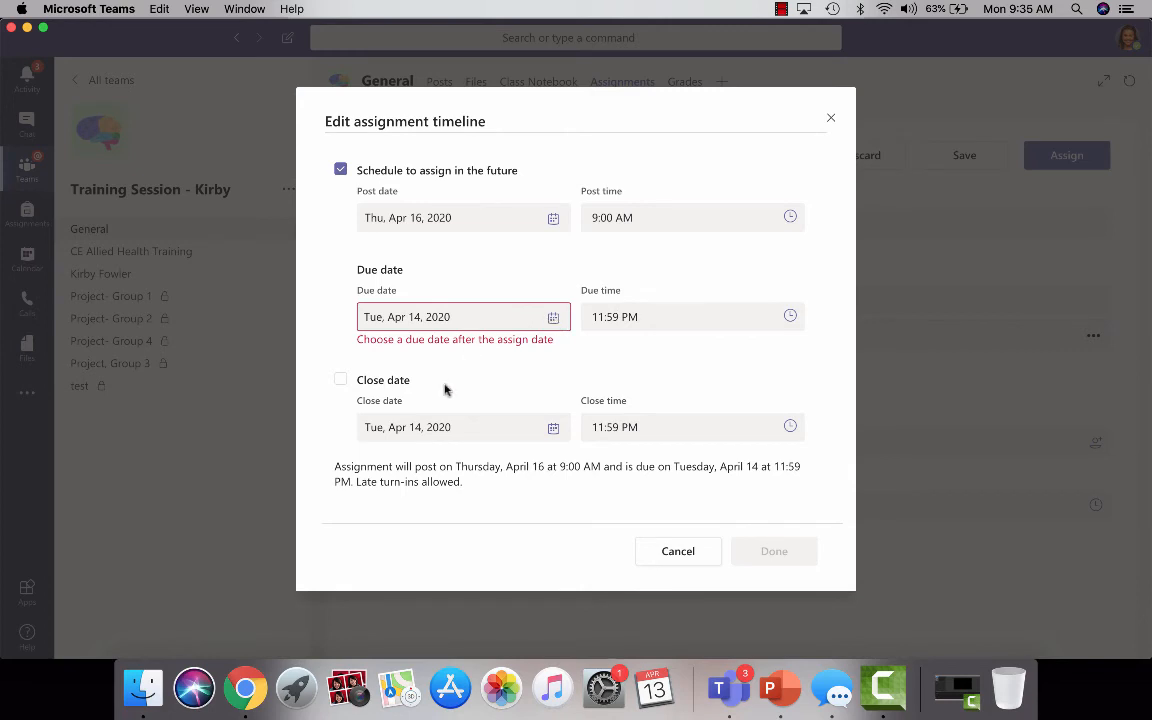
Step: Enable a close date, set the due and close dates to Thu, Apr 16, 2020, and schedule the assignment
{"action": "left_click", "coordinate": [340, 380]}
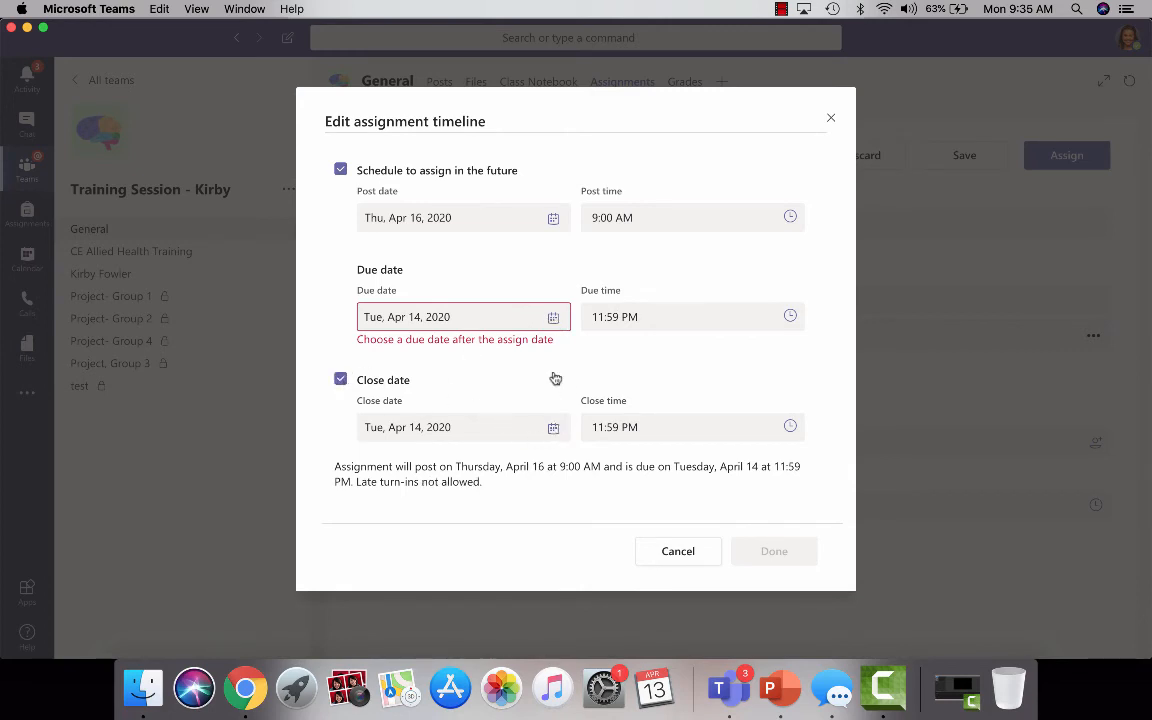
{"action": "left_click", "coordinate": [553, 317]}
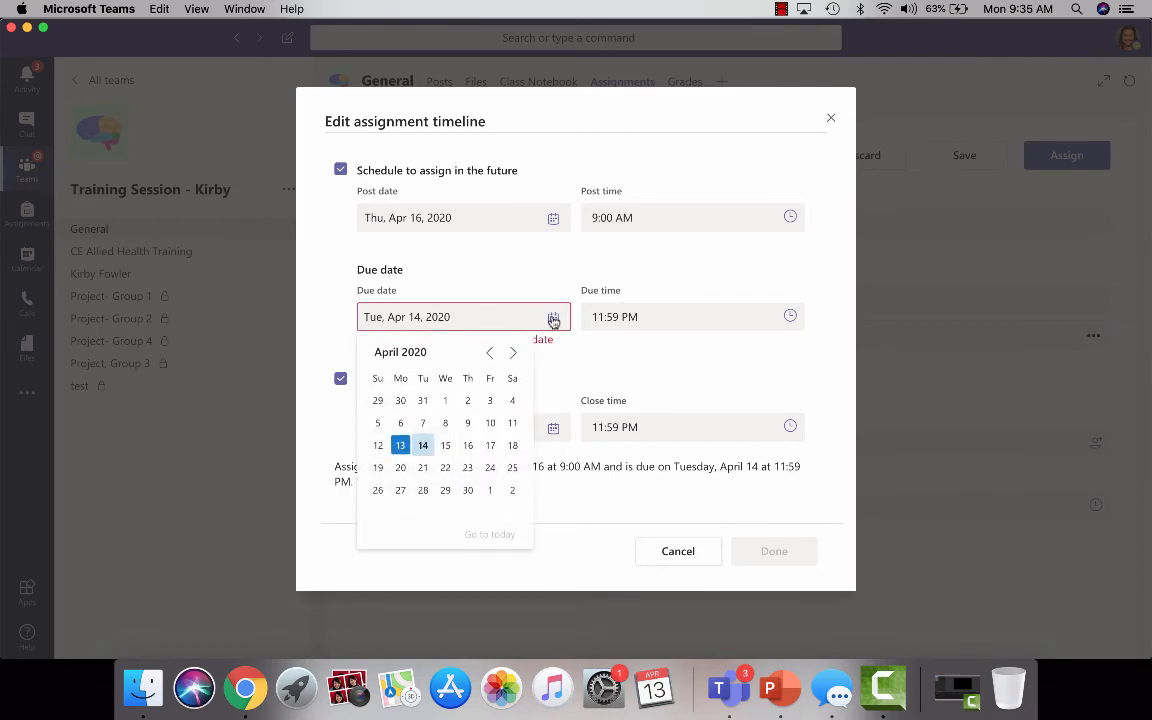
{"action": "left_click", "coordinate": [467, 445]}
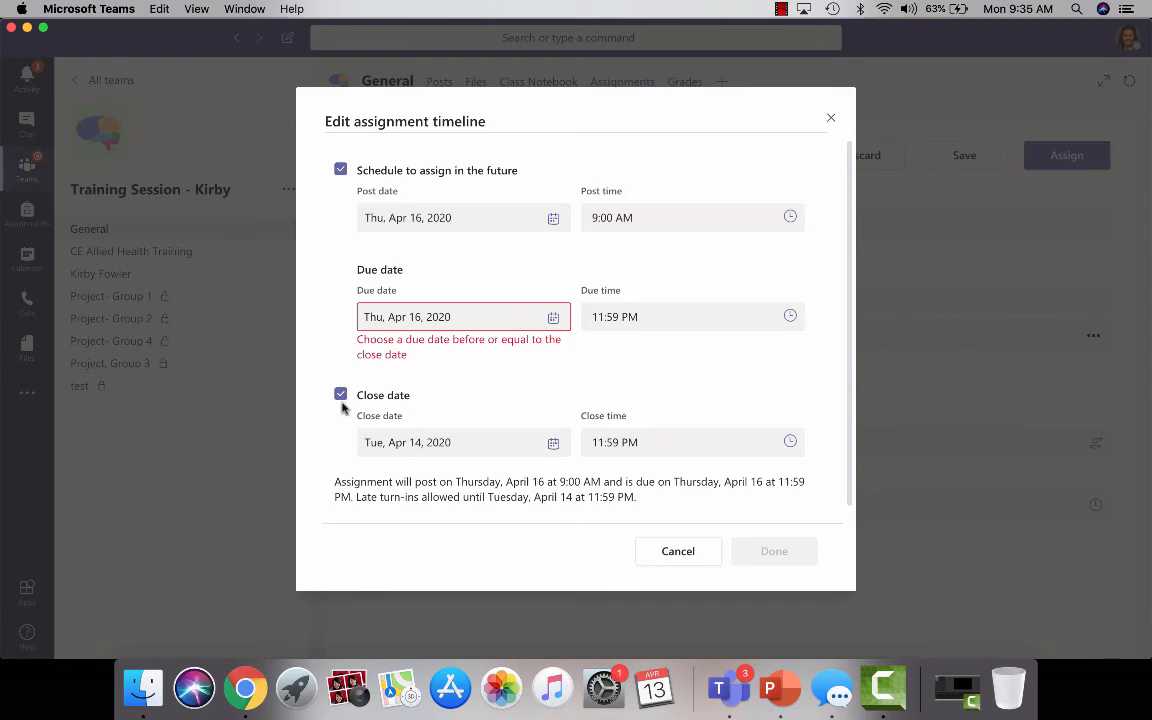
{"action": "left_click", "coordinate": [548, 445]}
{"action": "left_click", "coordinate": [468, 305]}
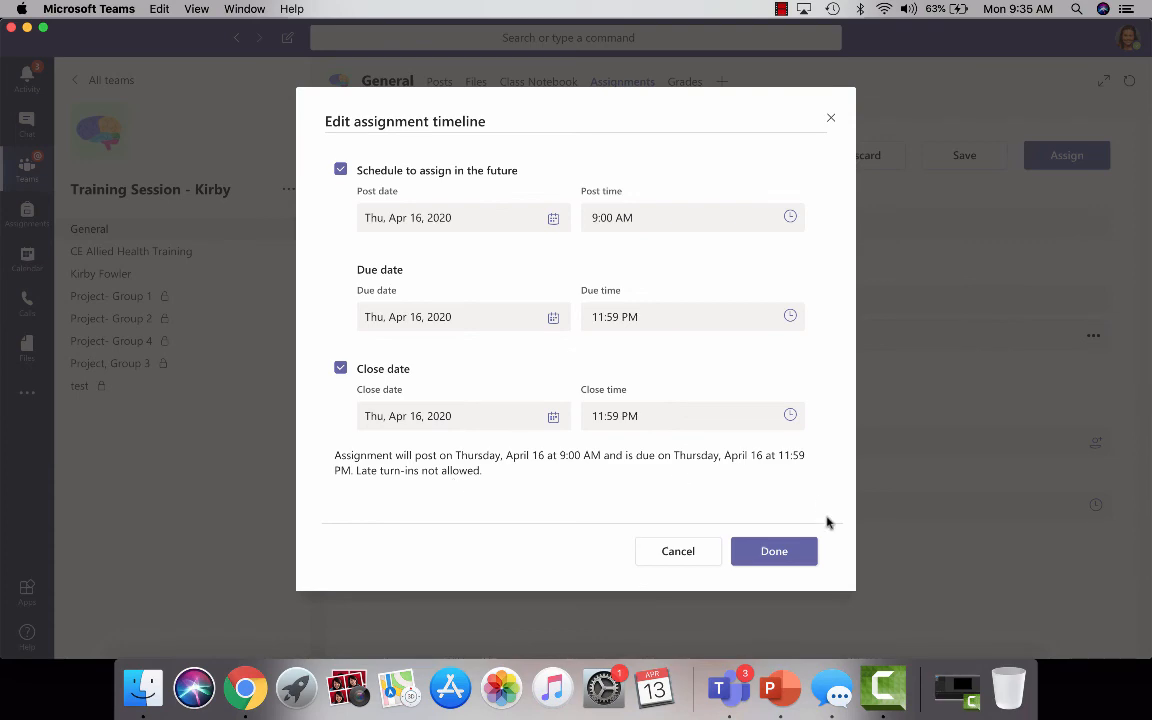
{"action": "left_click", "coordinate": [786, 556]}
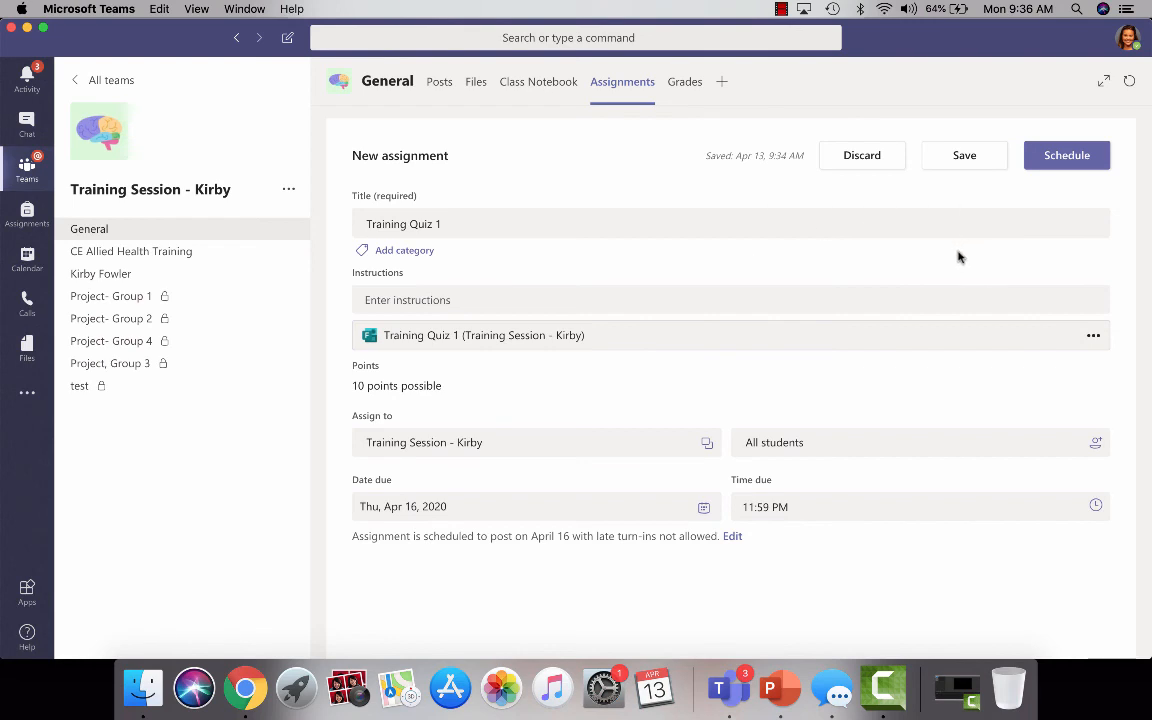
{"action": "left_click", "coordinate": [1082, 164]}
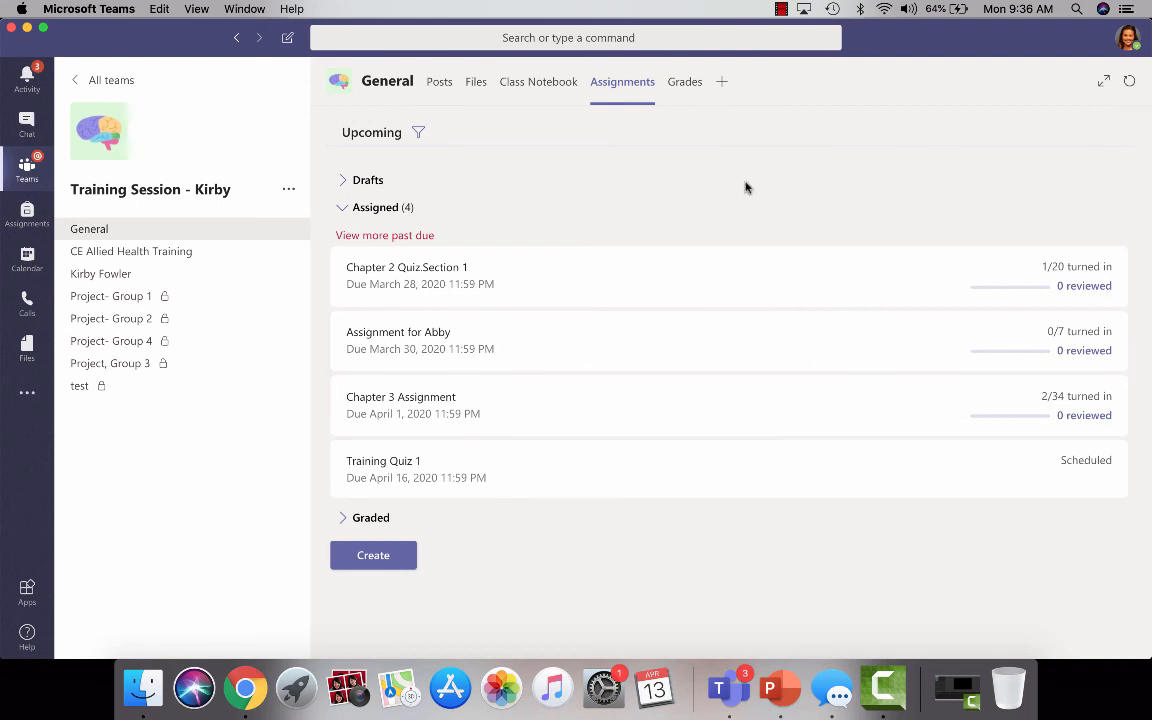
Step: Look through the class grades, view the first student's submitted work for Chapter 1 Test, and return to the gradebook
{"action": "left_click", "coordinate": [683, 83]}
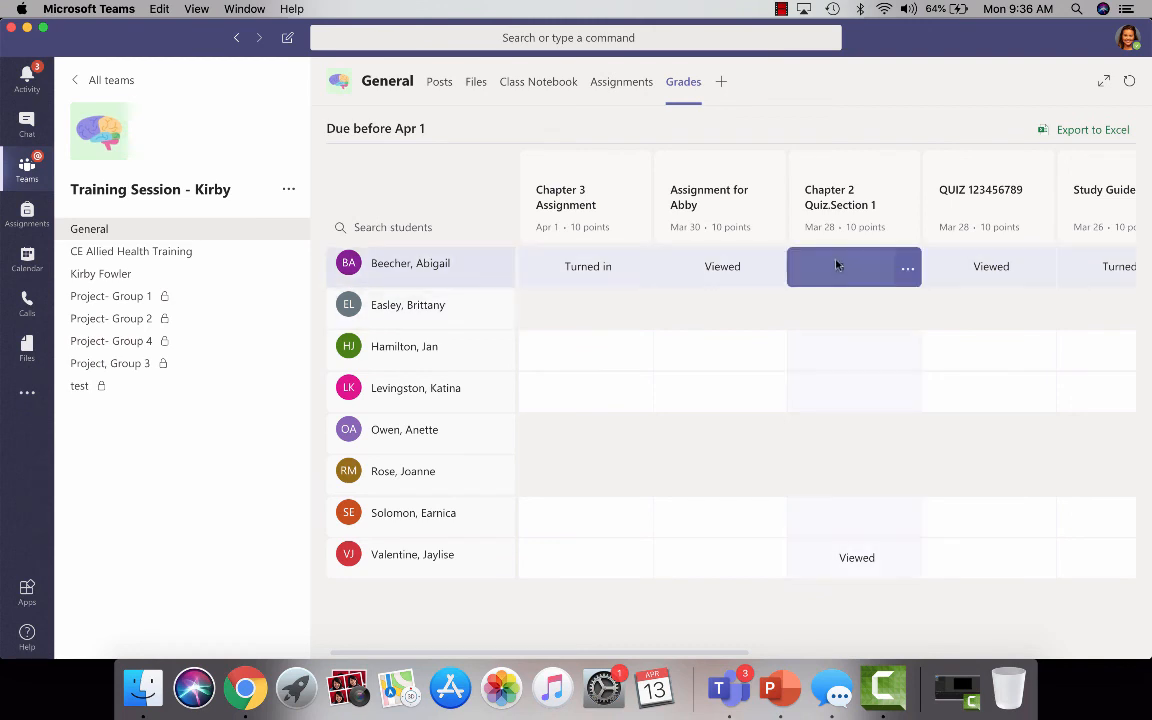
{"action": "scroll", "coordinate": [837, 264], "scroll_direction": "right", "scroll_amount": 8}
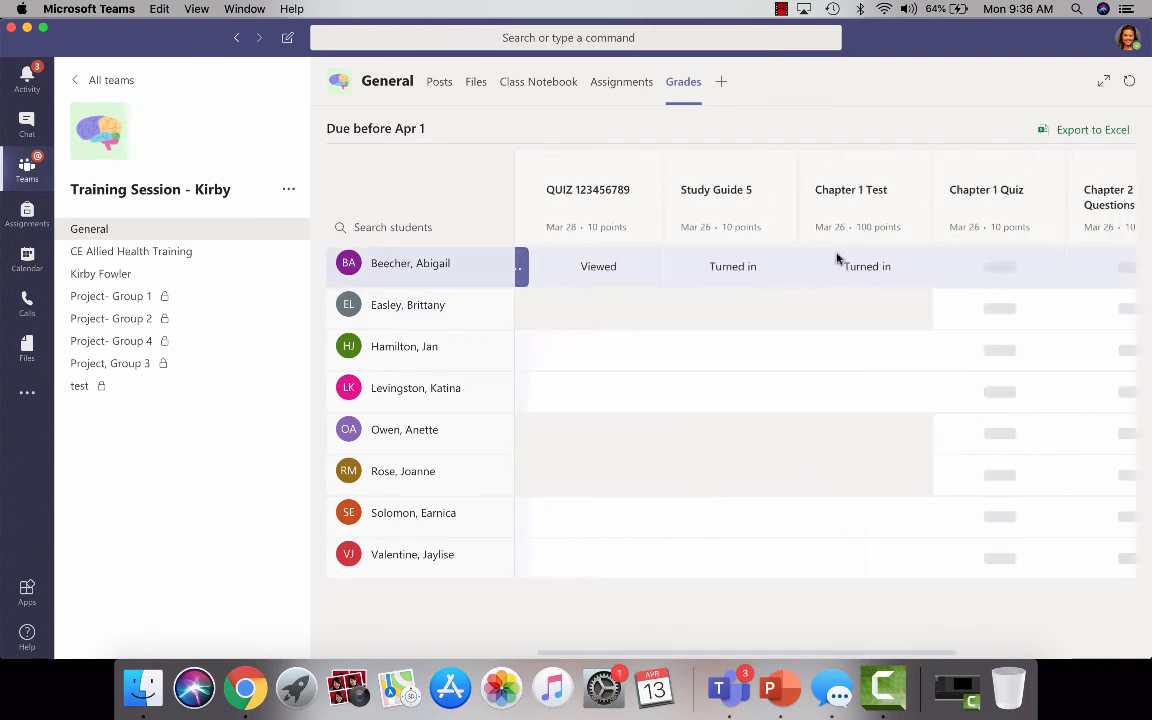
{"action": "scroll", "coordinate": [837, 259], "scroll_direction": "right", "scroll_amount": 5}
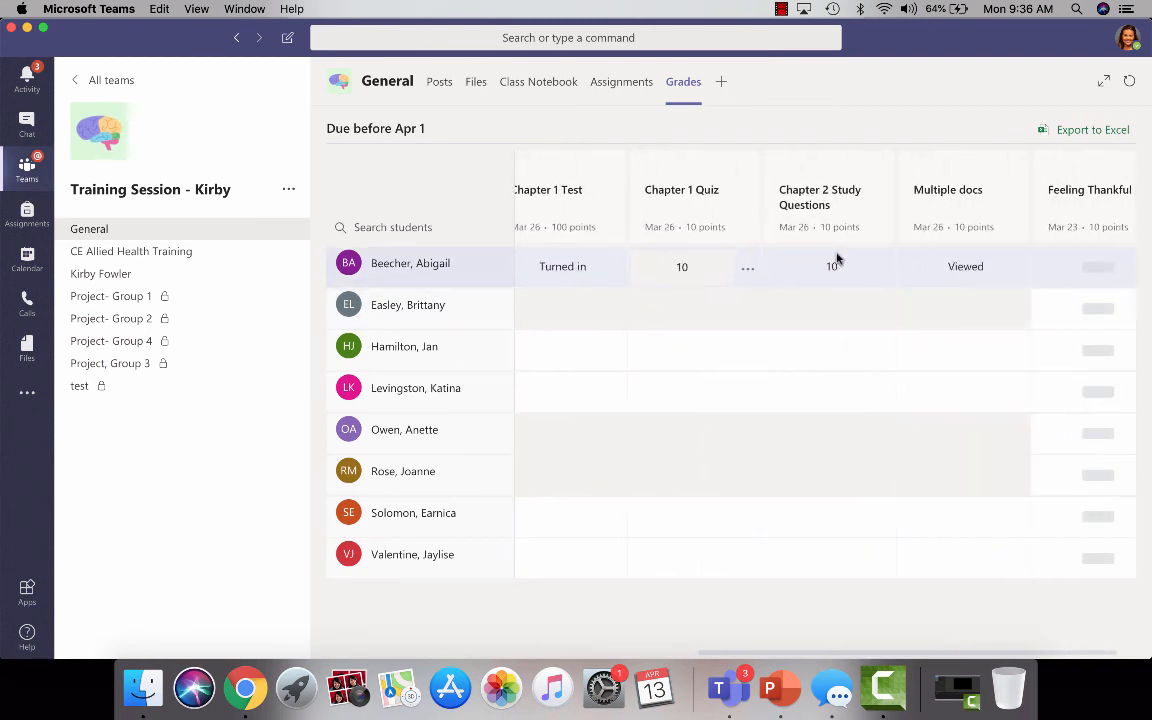
{"action": "scroll", "coordinate": [837, 259], "scroll_direction": "left", "scroll_amount": 3}
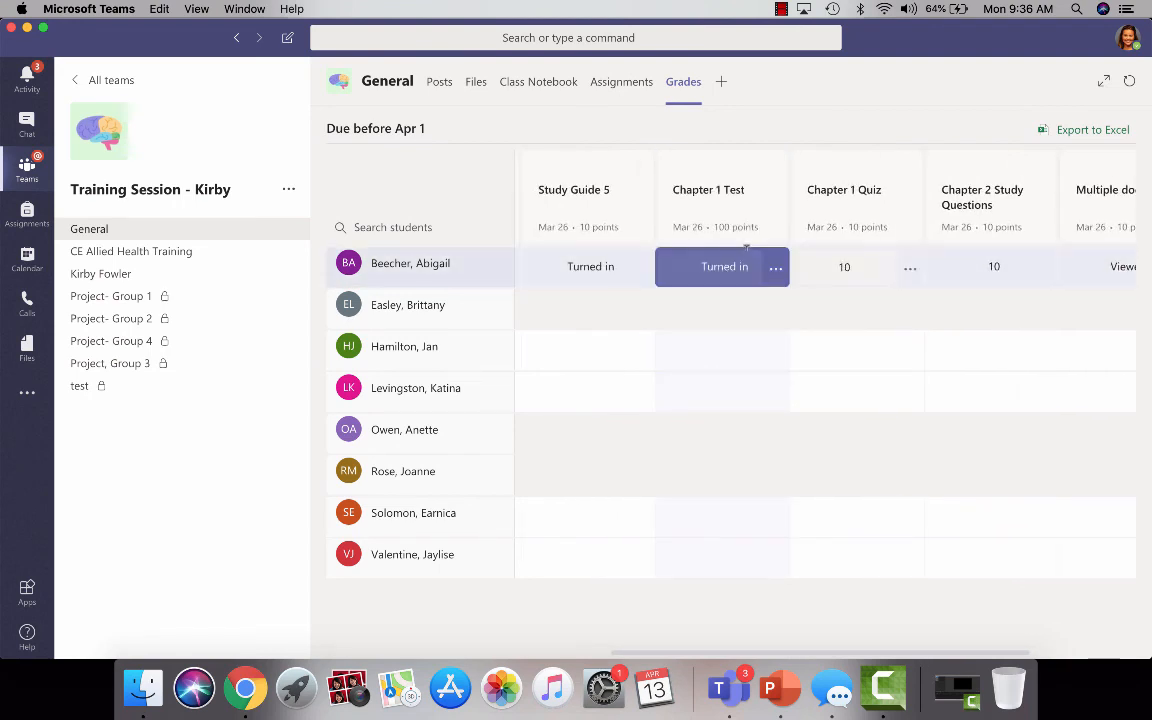
{"action": "left_click", "coordinate": [774, 270]}
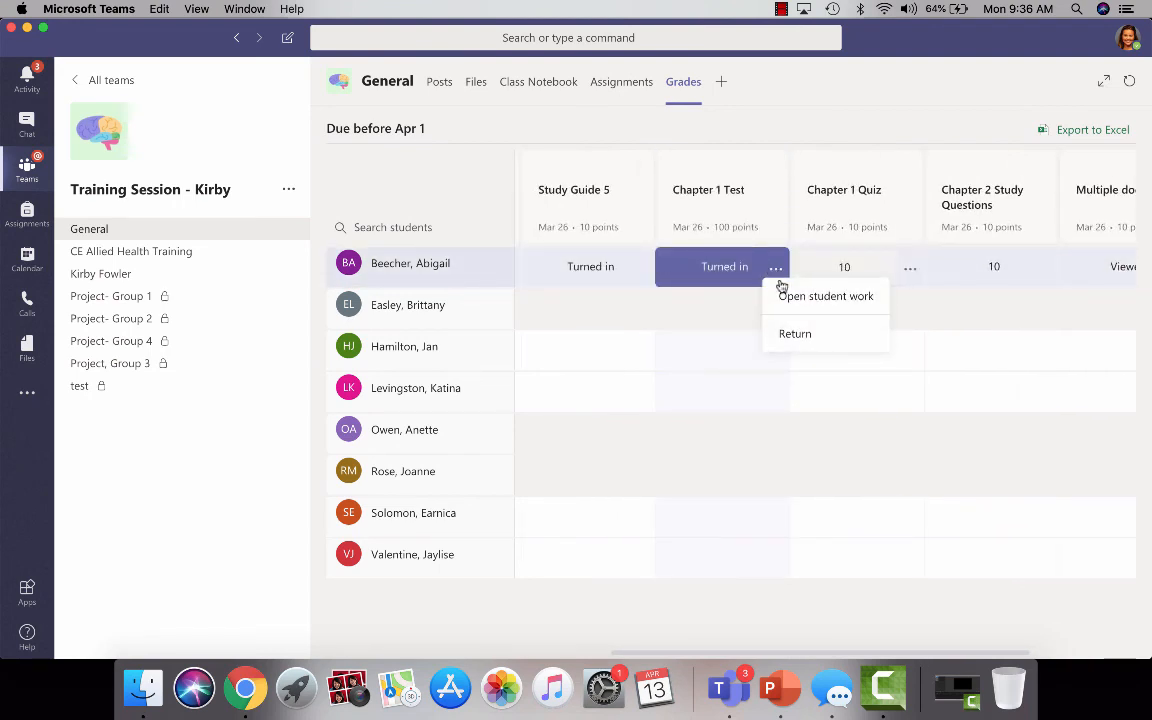
{"action": "left_click", "coordinate": [860, 308]}
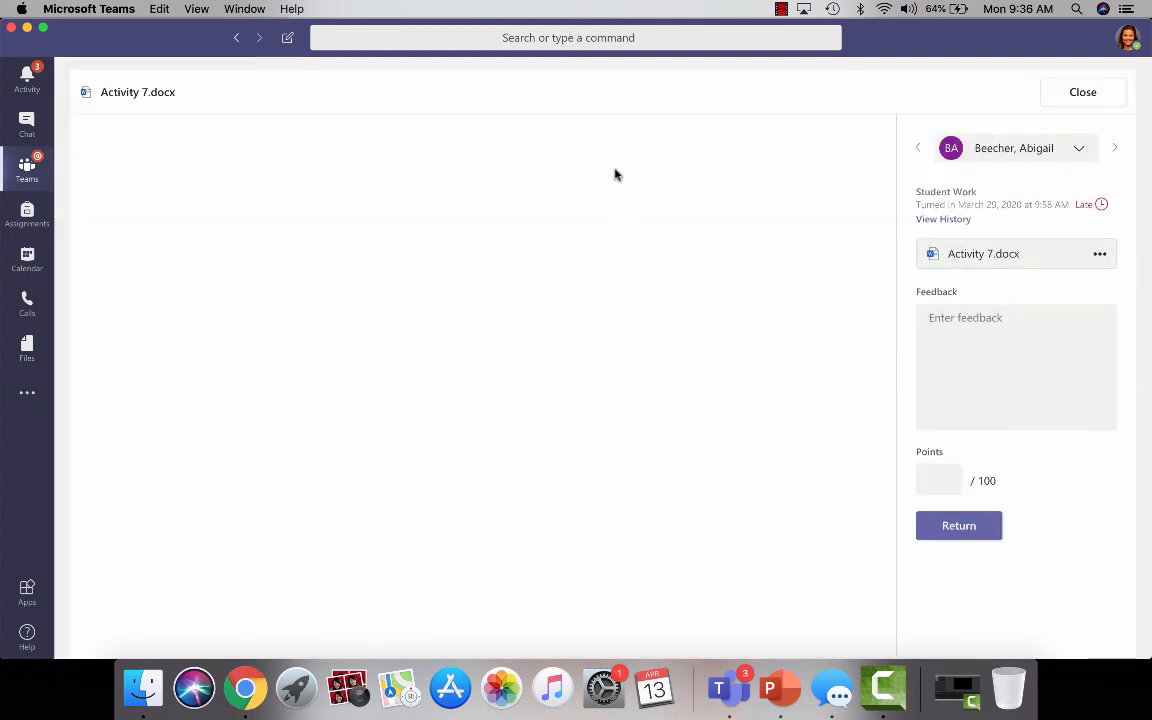
{"action": "left_click", "coordinate": [1080, 105]}
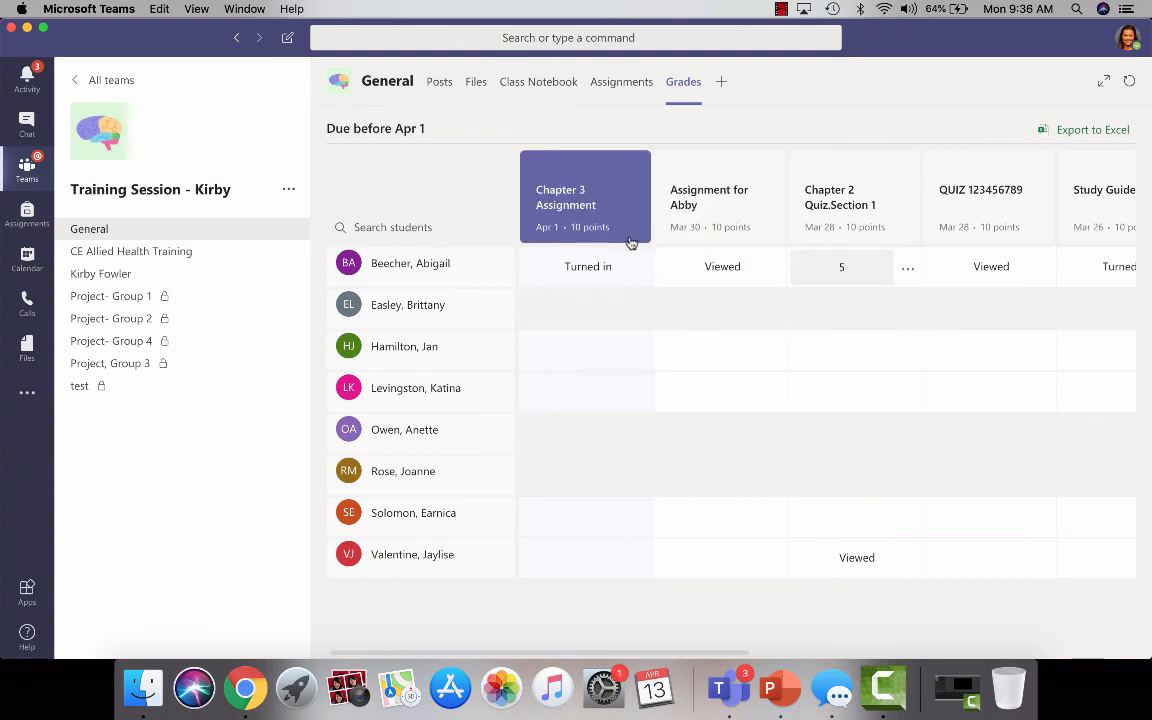
Step: Look at the options for opening or returning the first student's Chapter 2 Quiz.Section 1 work
{"action": "left_click", "coordinate": [909, 272]}
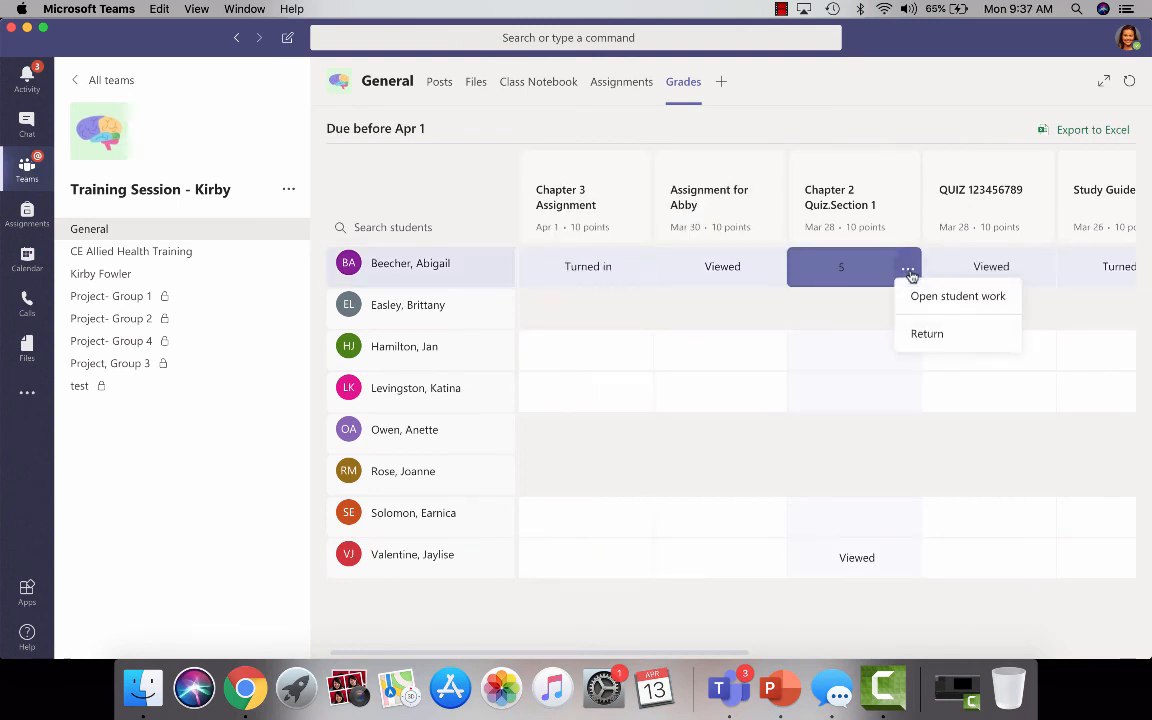
{"action": "left_click", "coordinate": [976, 336]}
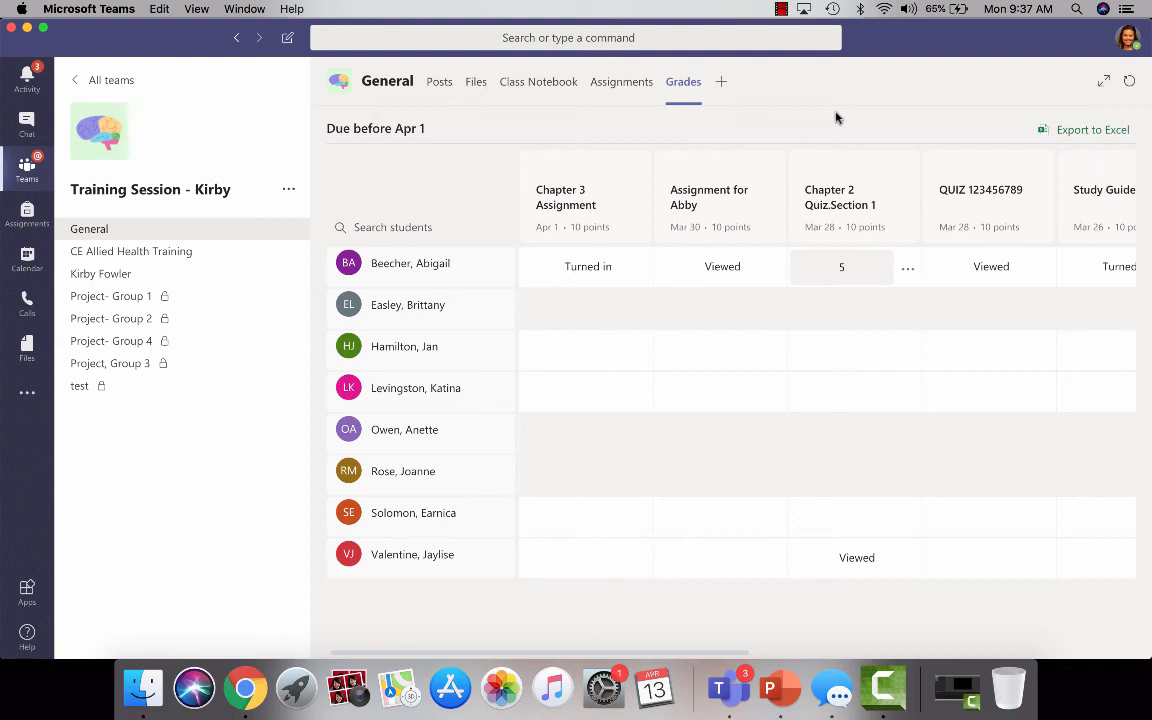
{"action": "left_click", "coordinate": [782, 10]}
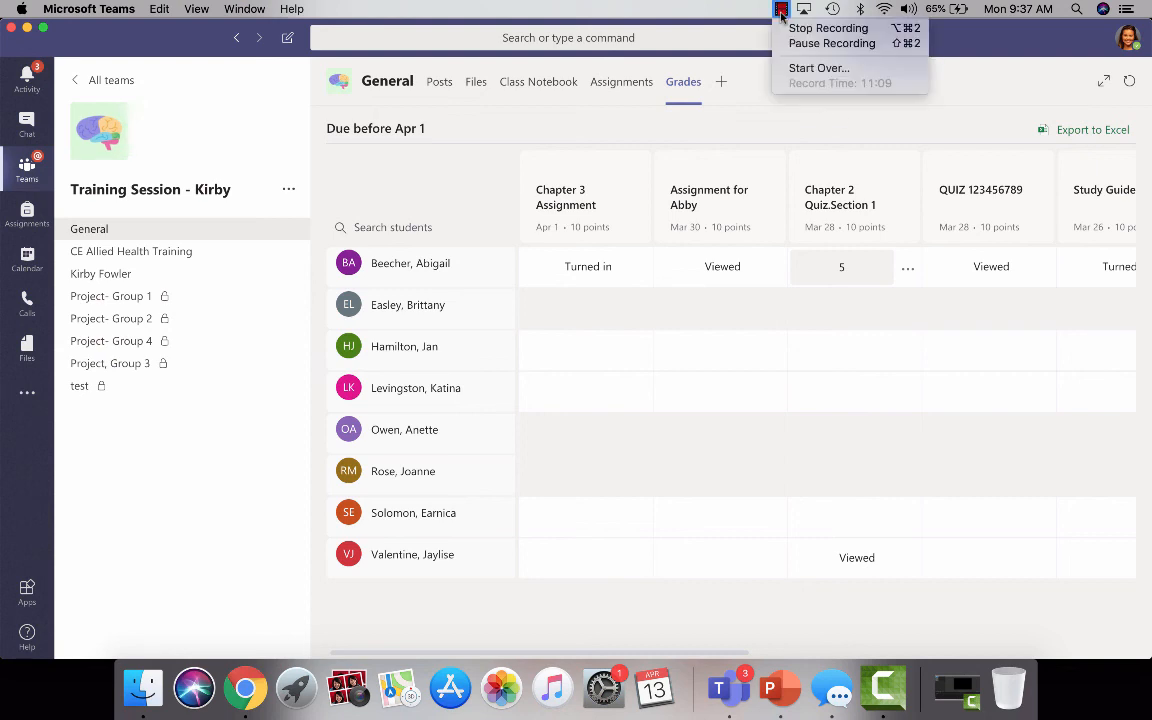